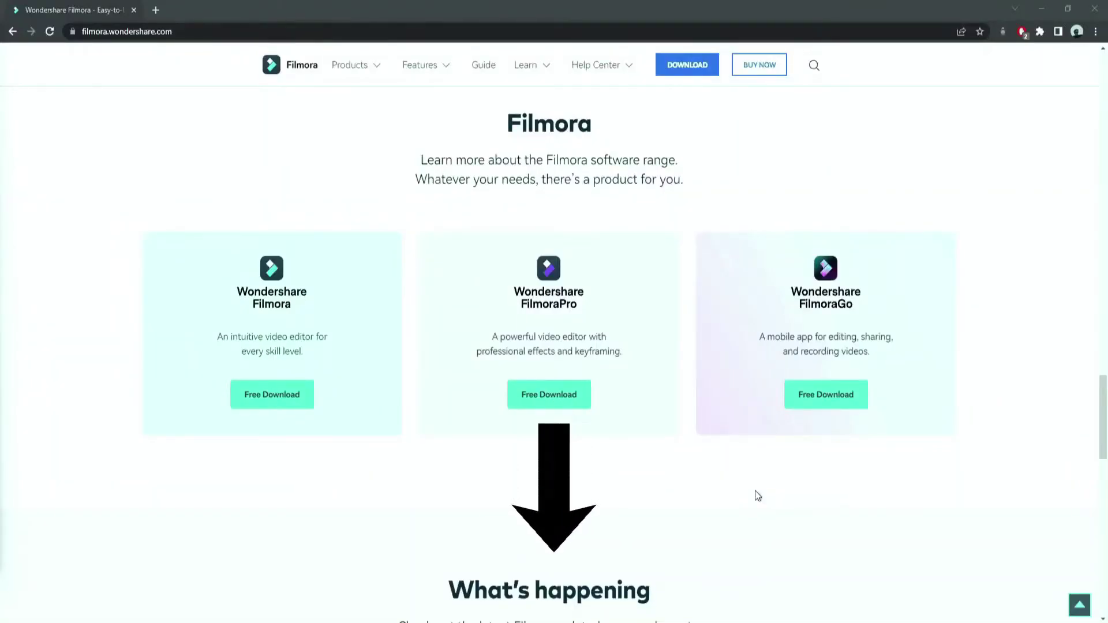
Download and install Filmora 11 from the website, launch it, and start a new project.
left_click(689, 67)
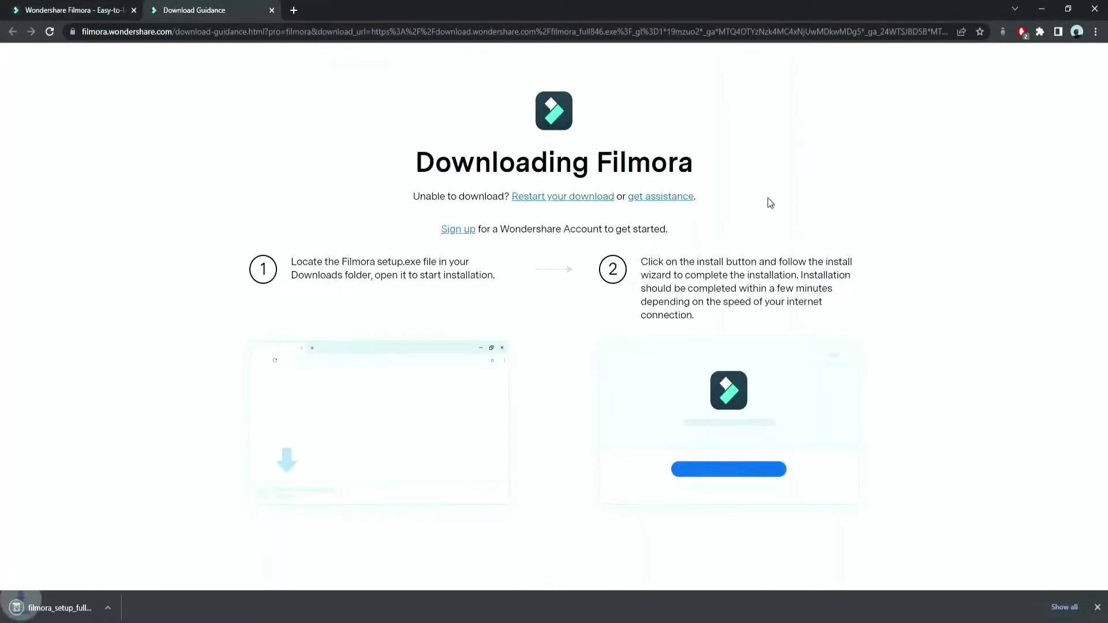
left_click(61, 612)
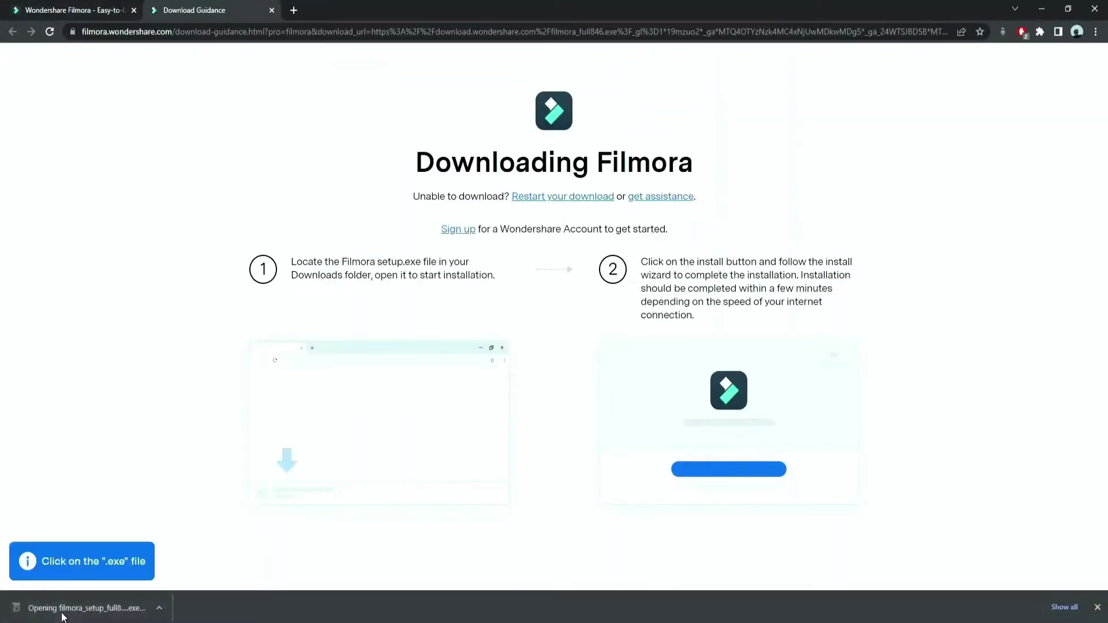
left_click(546, 394)
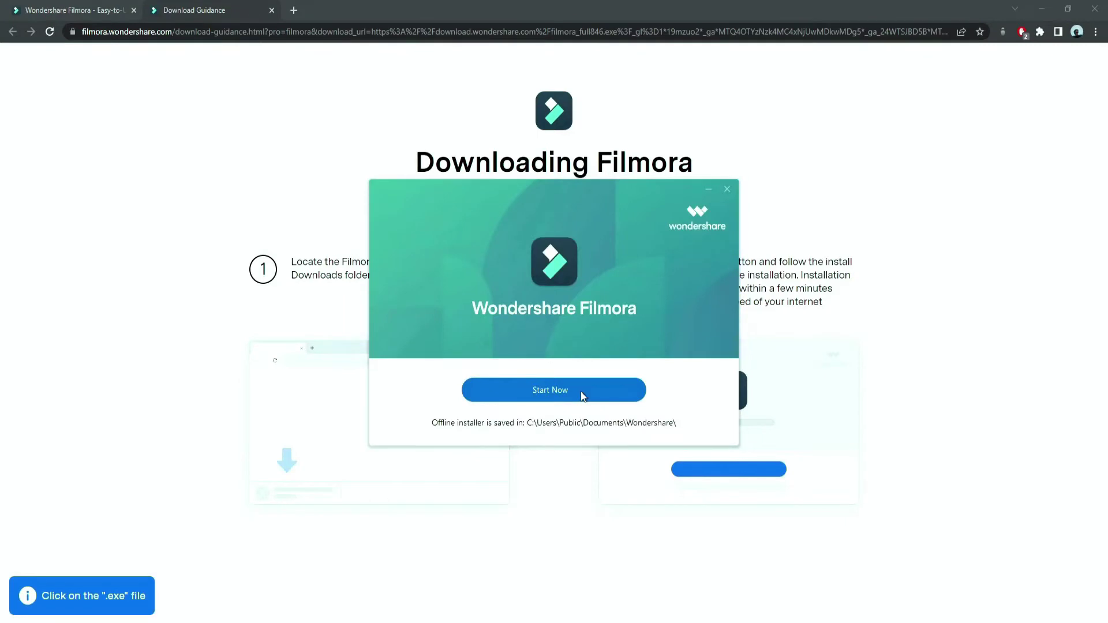
left_click(581, 395)
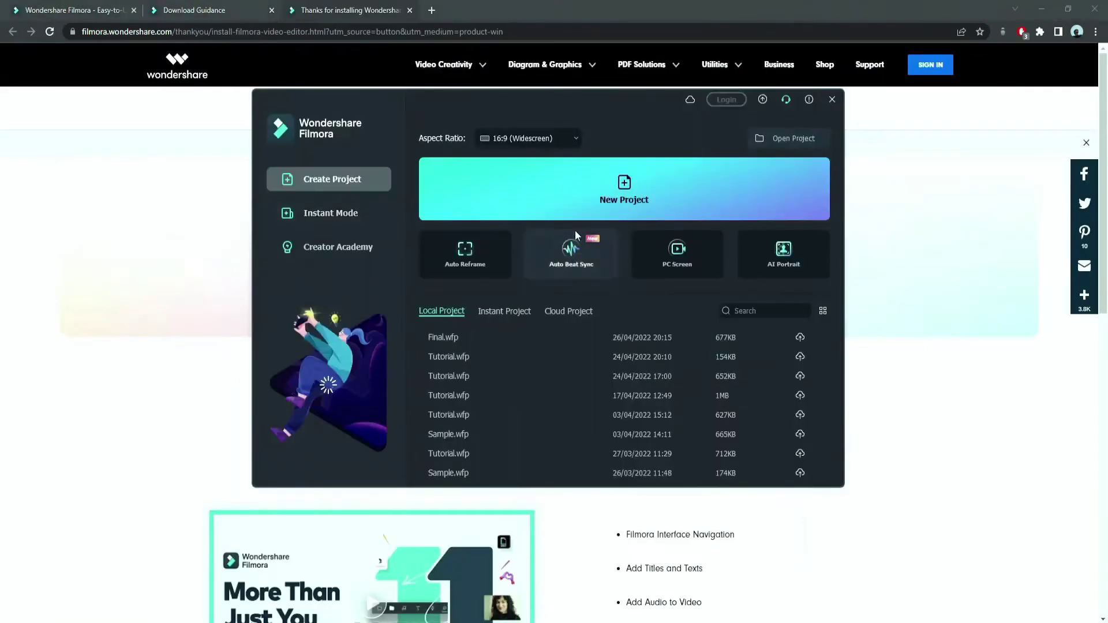
left_click(522, 210)
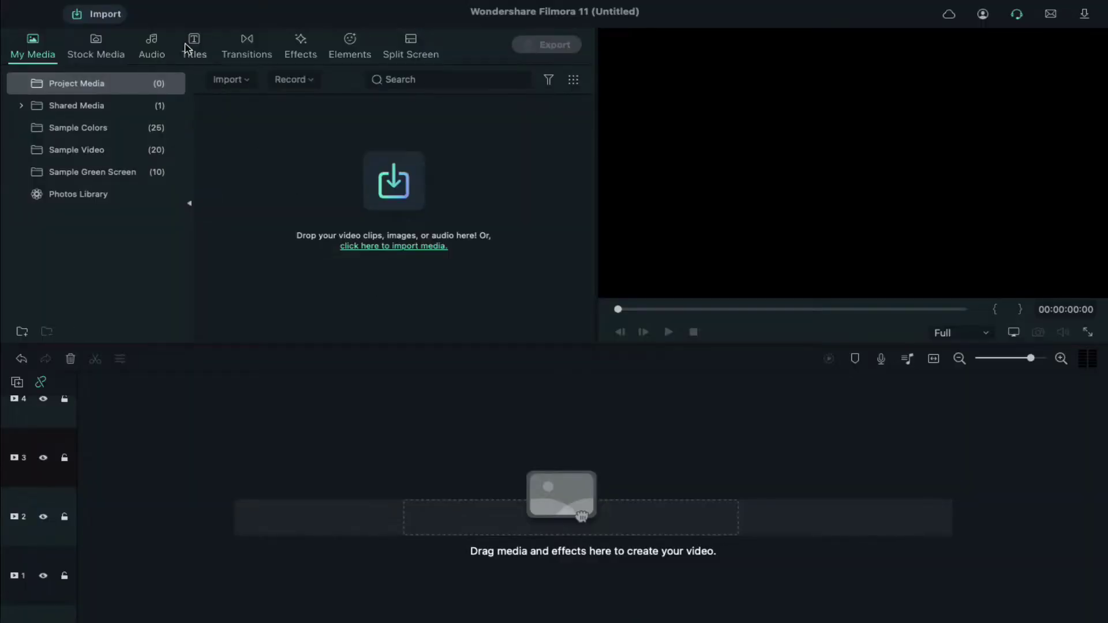
Place the Default Title template on track 1 and open its text settings.
left_click(190, 46)
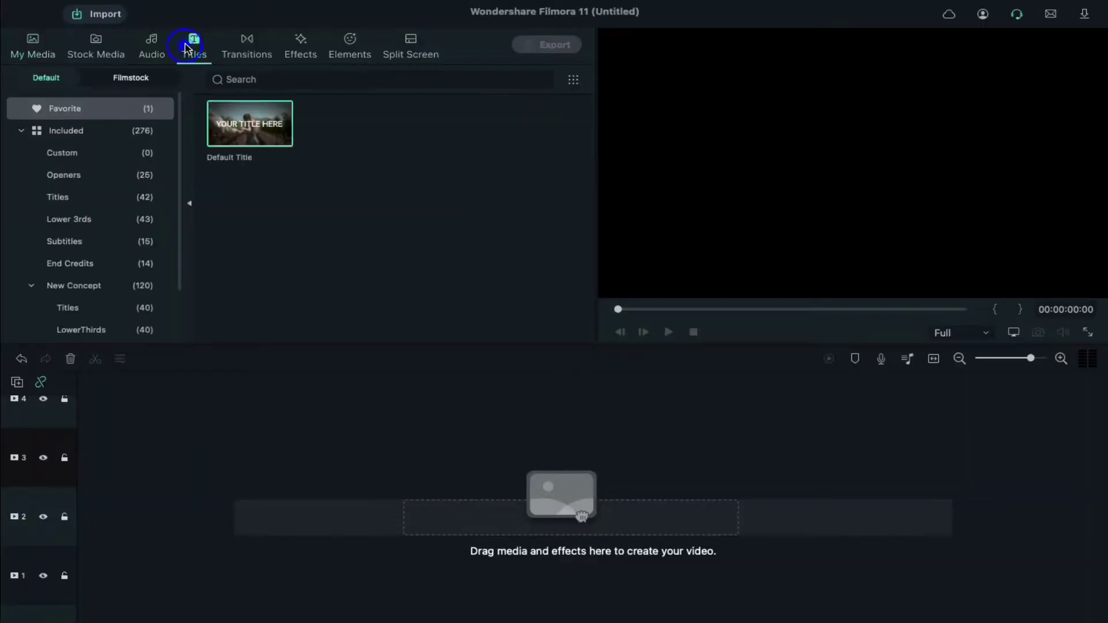
left_click_drag(241, 106, 192, 579)
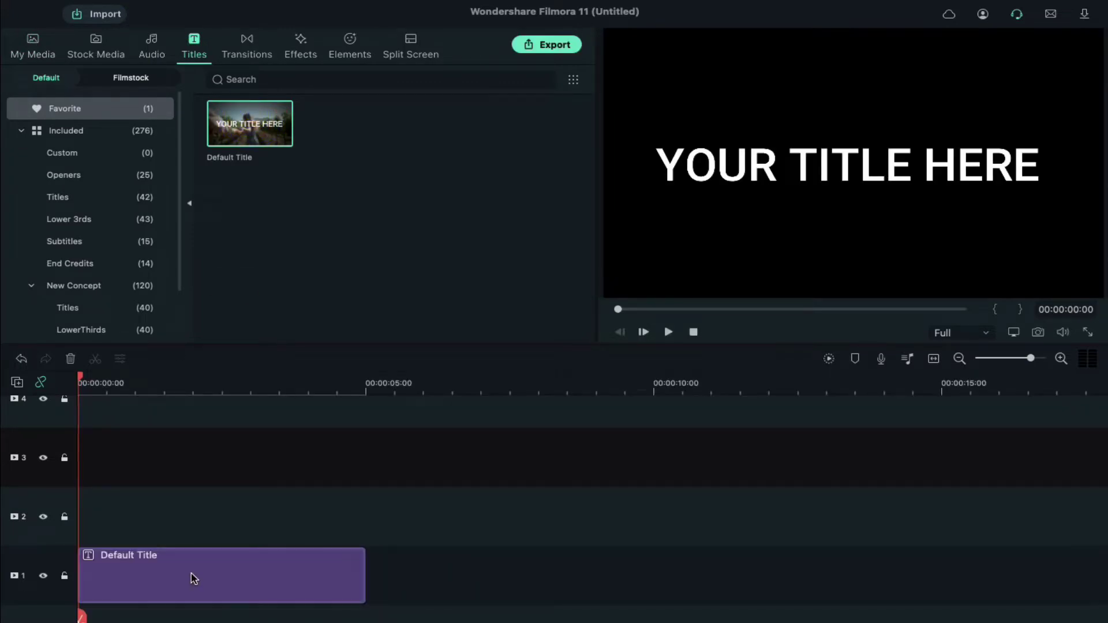
double_click(193, 579)
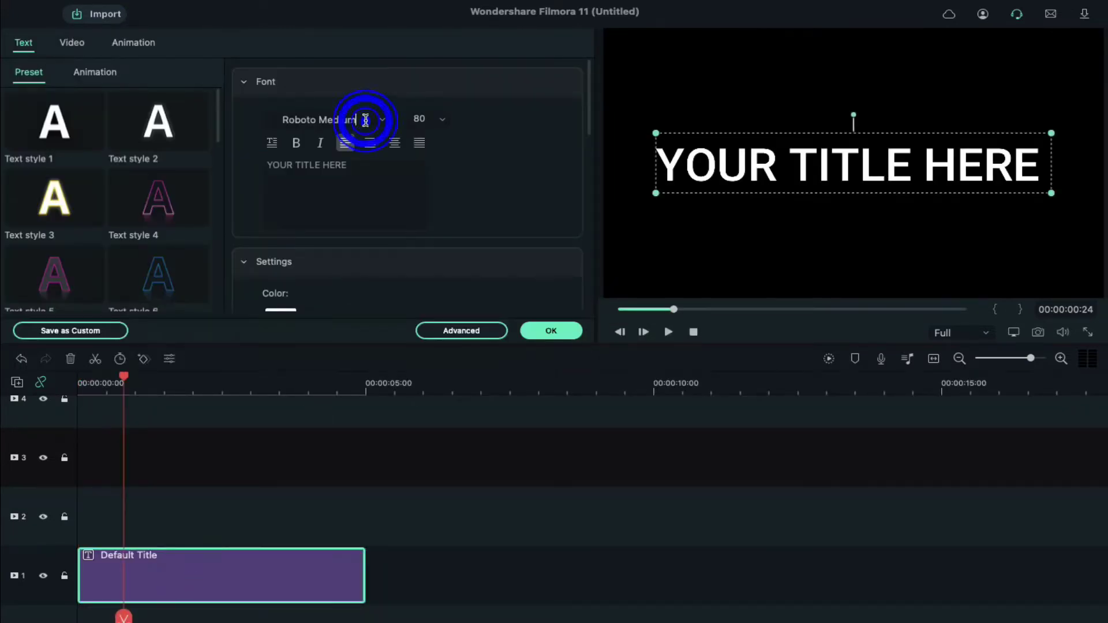
type("Impact")
Make the title read FILMORA in Impact 150 with spacing 20, and snapshot it.
triple_click(364, 170)
type("FI")
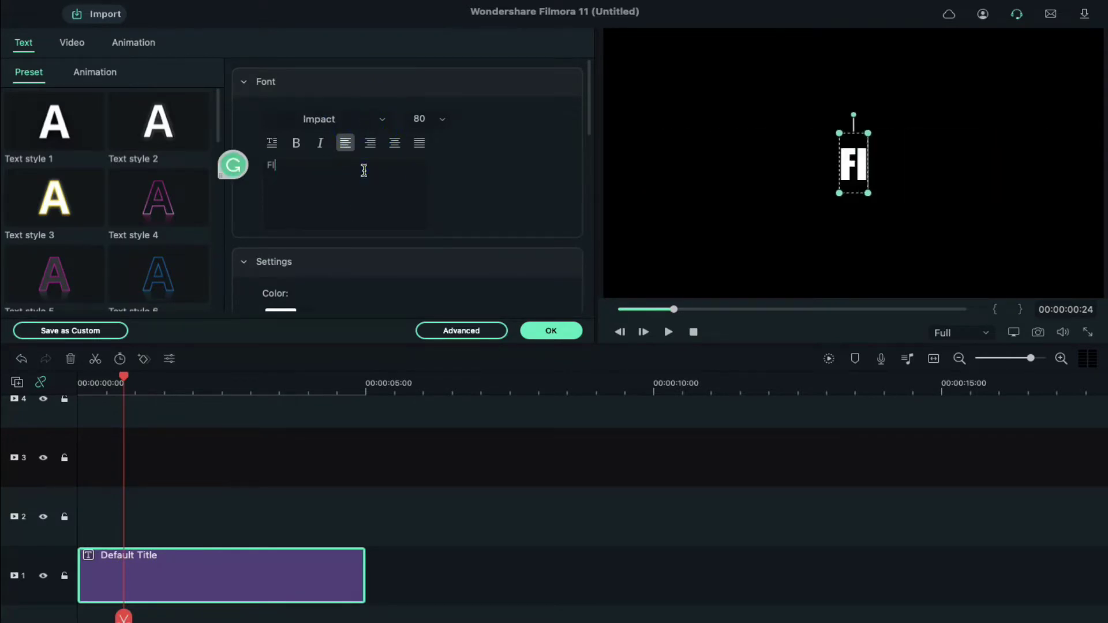
type("LMORA")
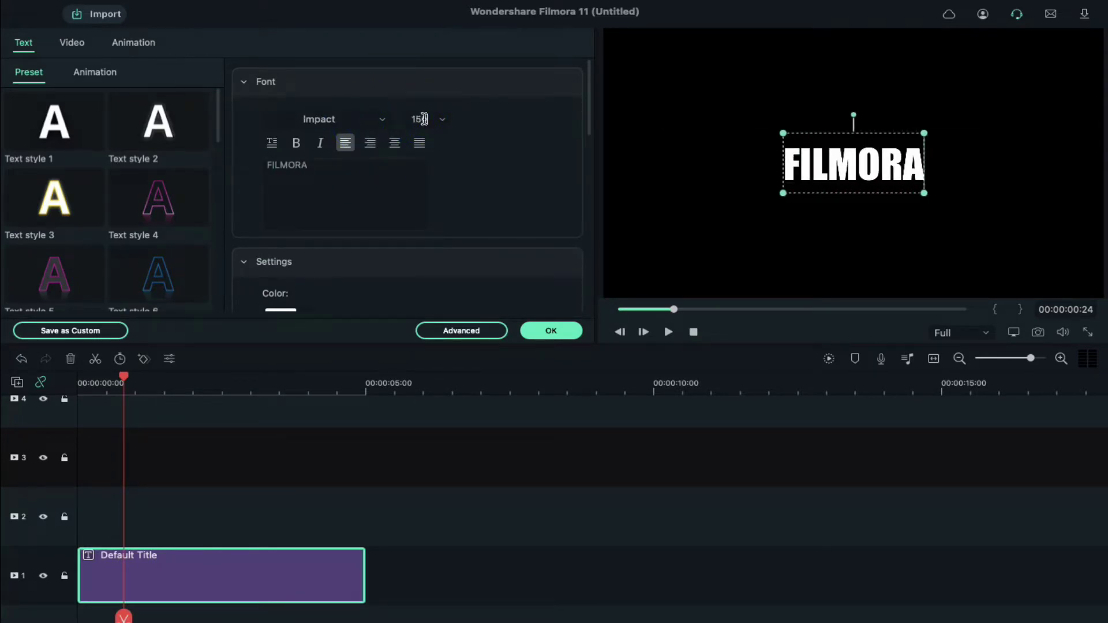
key("Return")
scroll(483, 280, "down", 3)
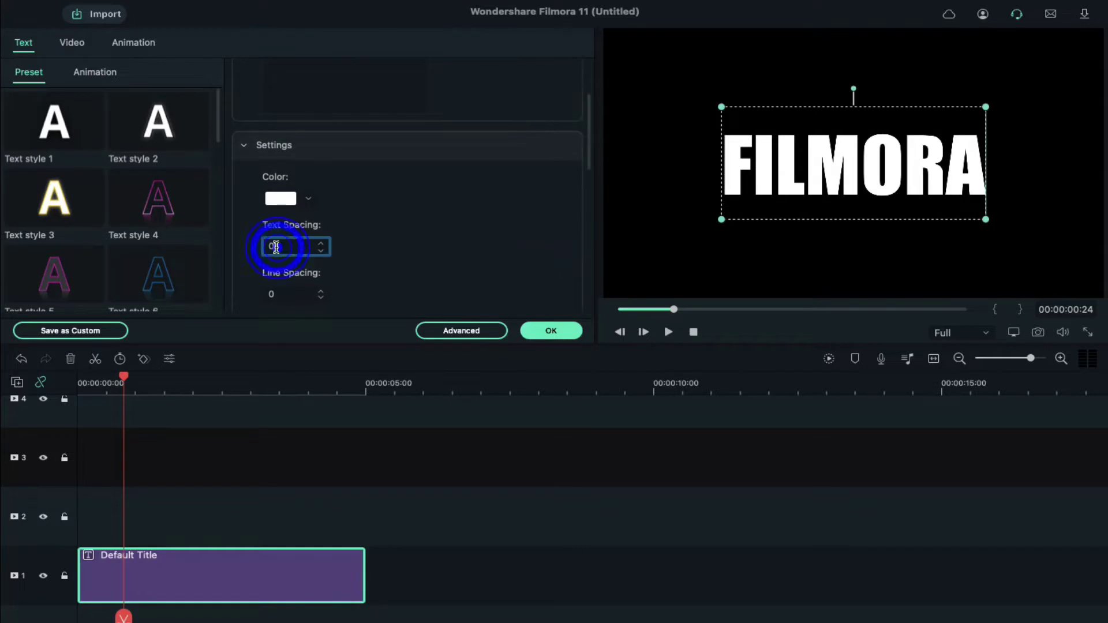
type("20")
key("Return")
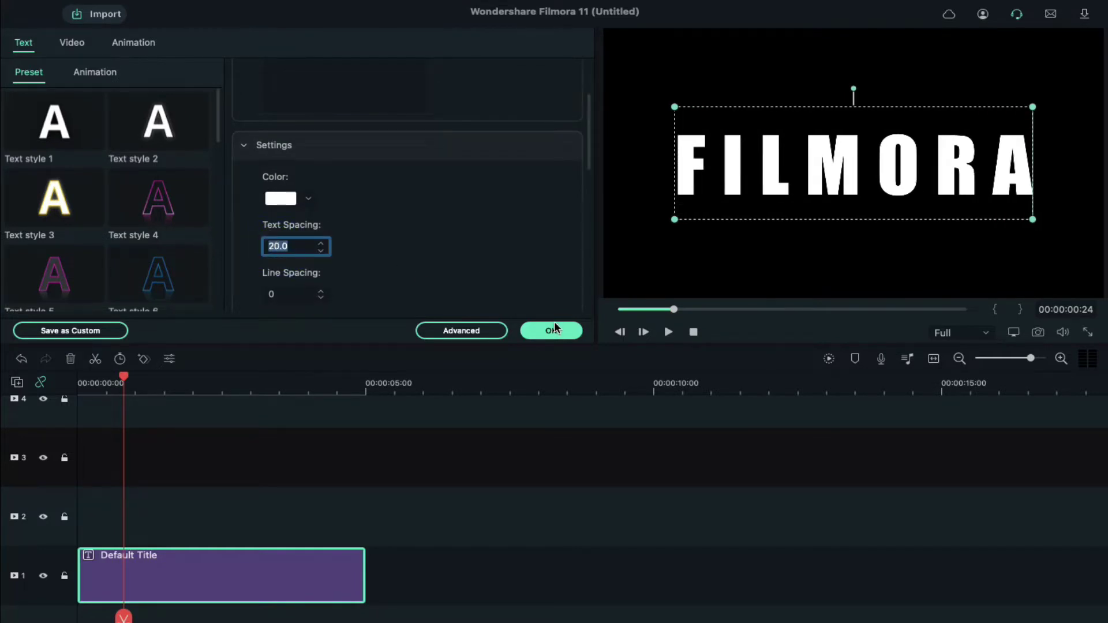
left_click(554, 328)
left_click(1038, 333)
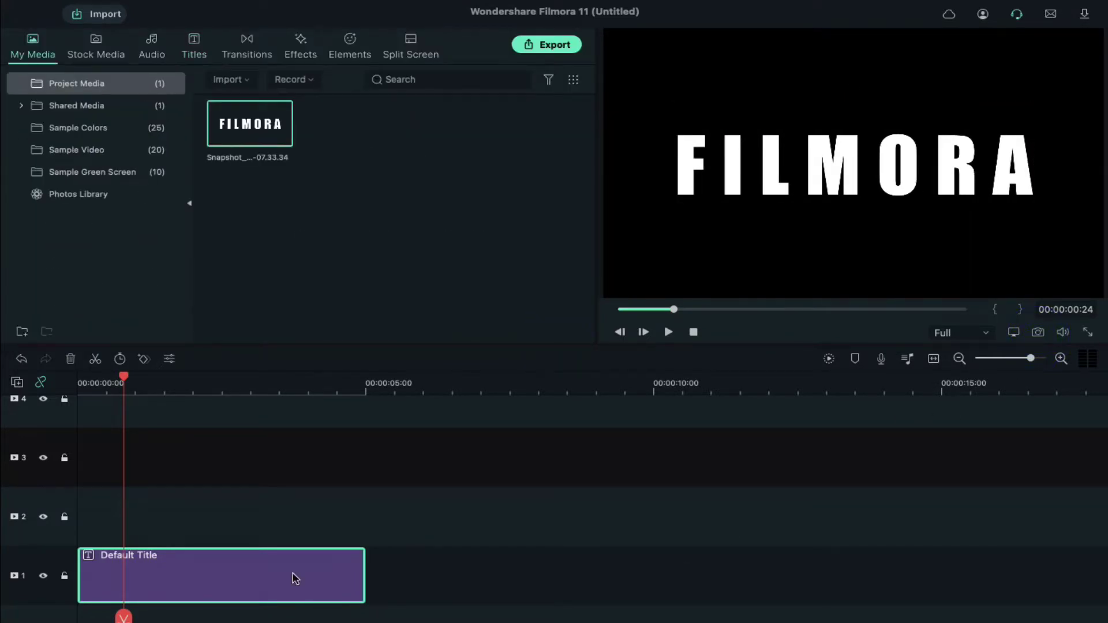
Delete the FILMORA title clip and clear the text of a new title clip.
left_click_drag(125, 382, 95, 393)
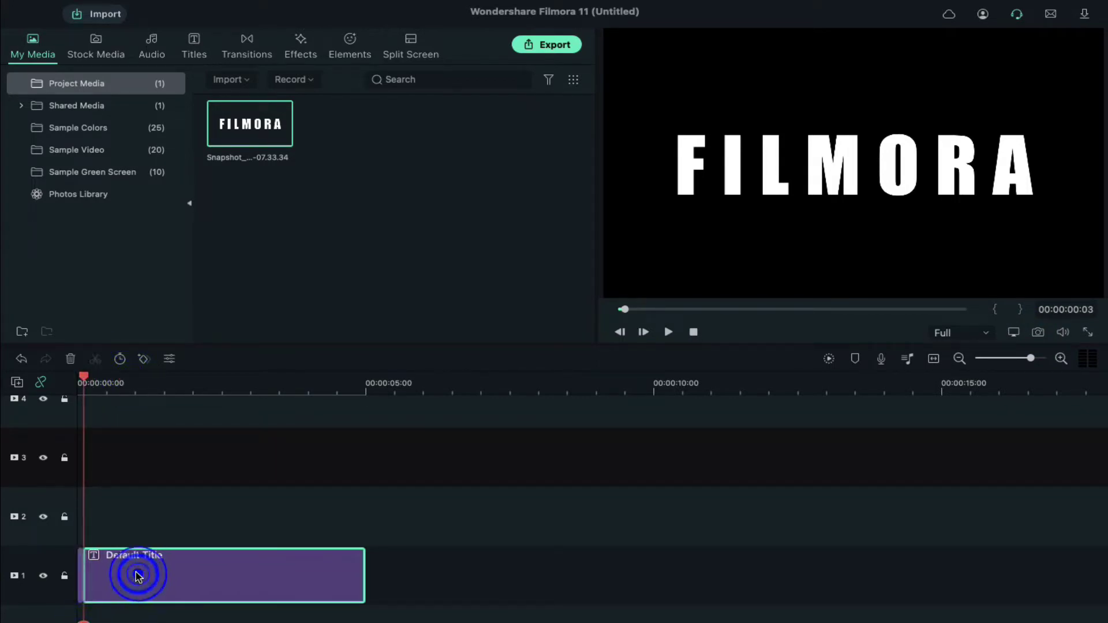
key("Delete")
double_click(80, 568)
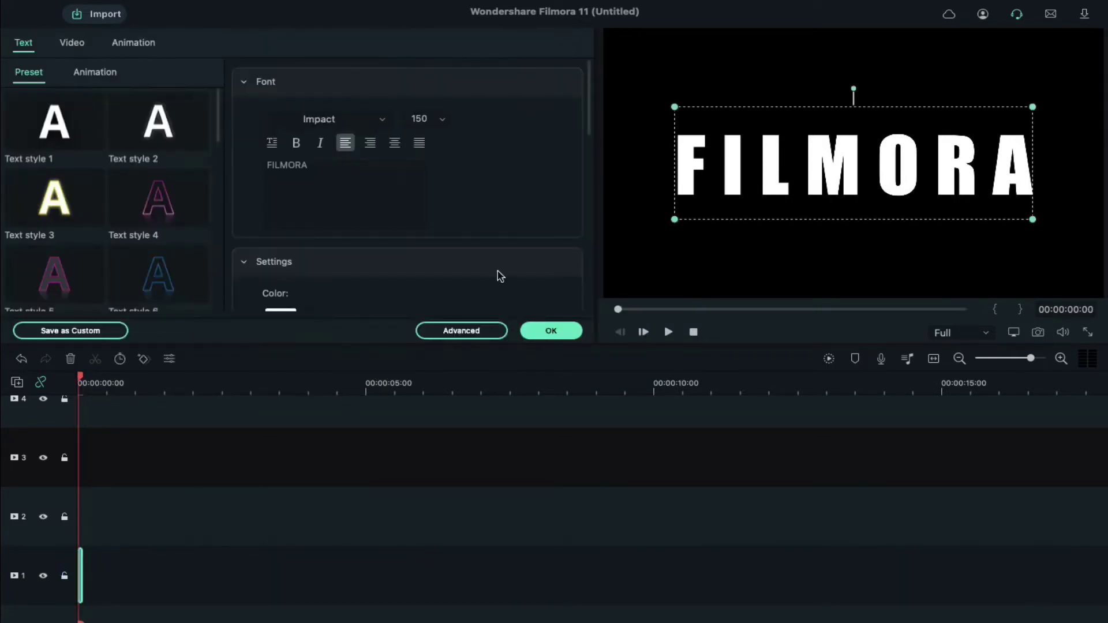
key("BackSpace")
key("BackSpace")
key("BackSpace")
key("BackSpace")
key("BackSpace")
key("BackSpace")
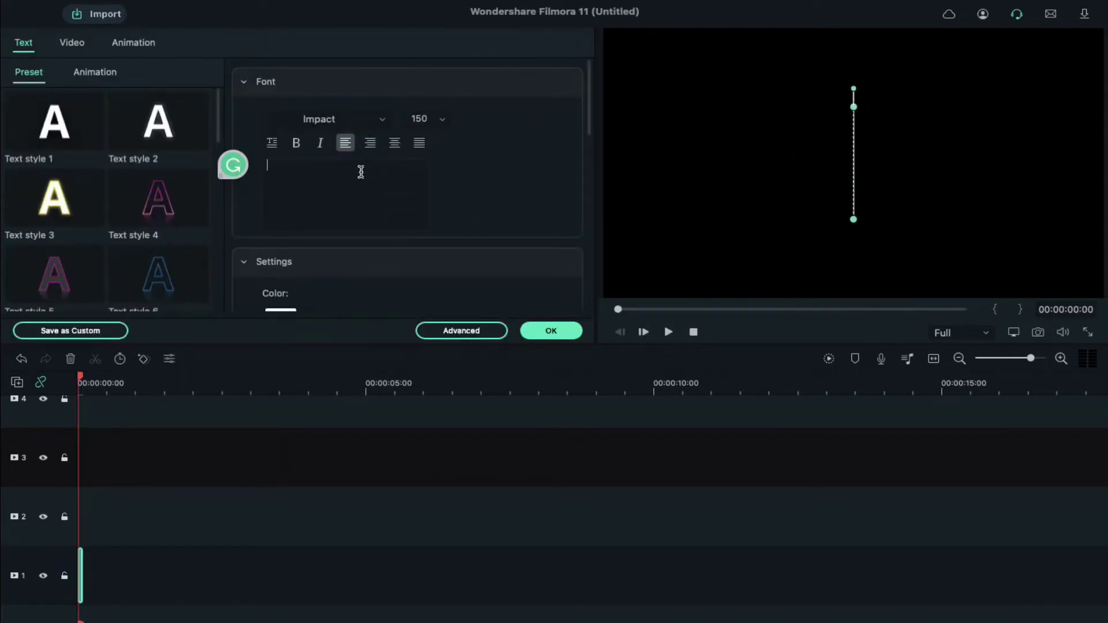
type("F")
Extend the short F letter clips to about 3.7 s and lengthen the final title past 6 s.
left_click(88, 383)
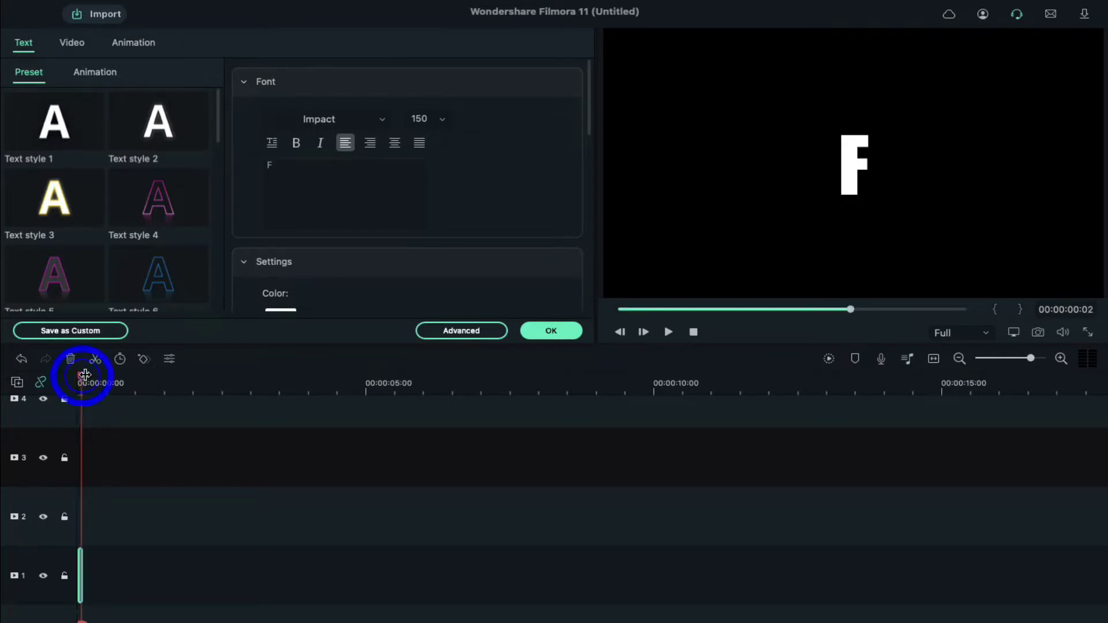
left_click_drag(80, 578, 281, 576)
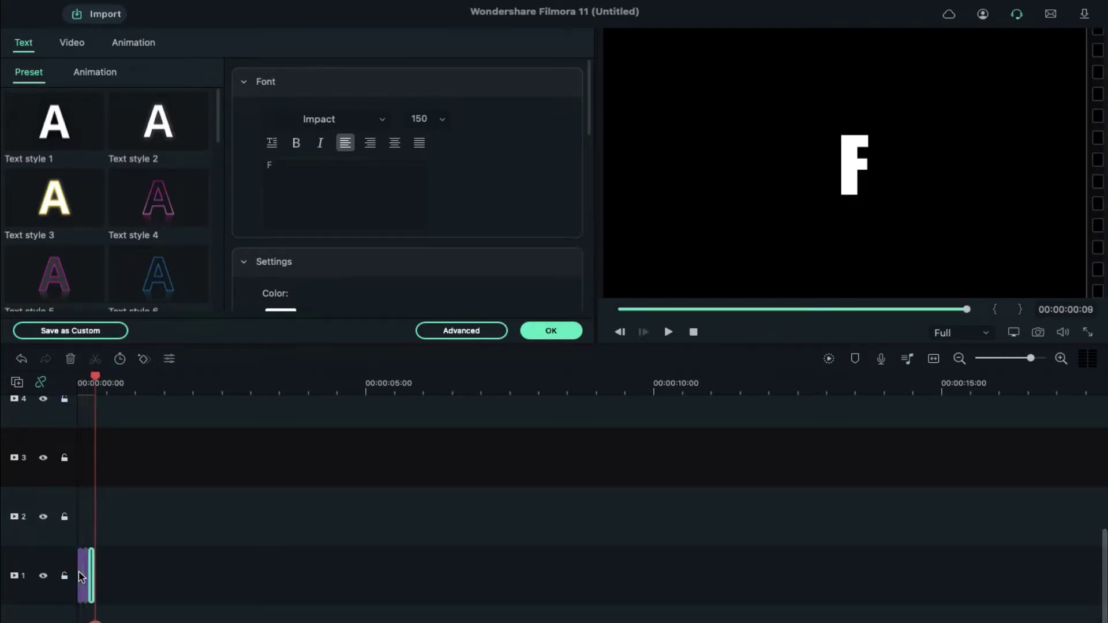
left_click(288, 588)
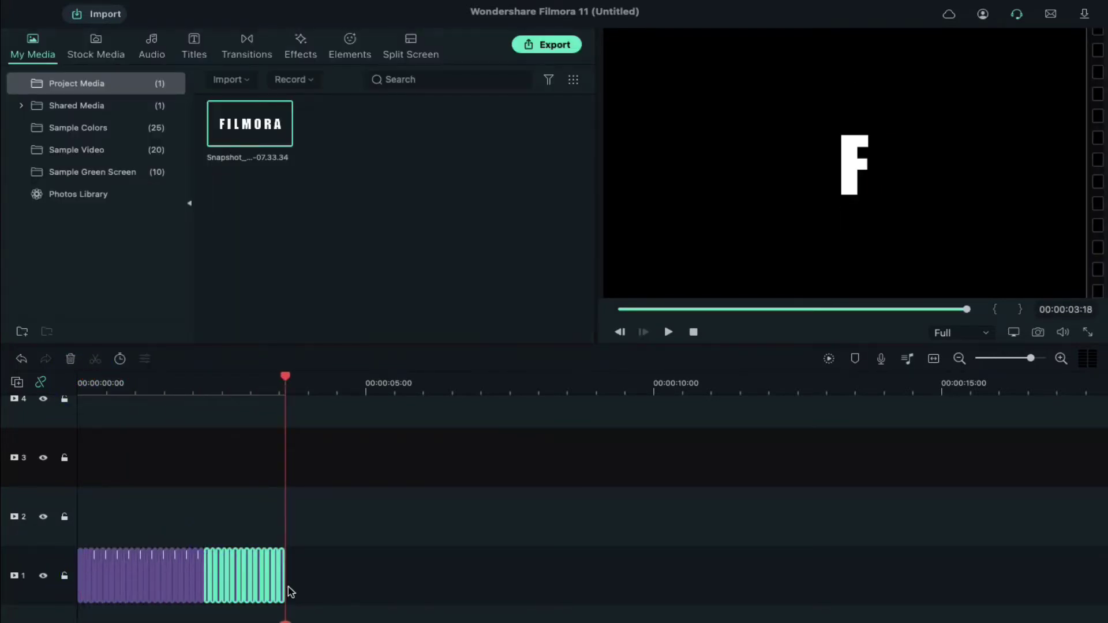
left_click(1033, 364)
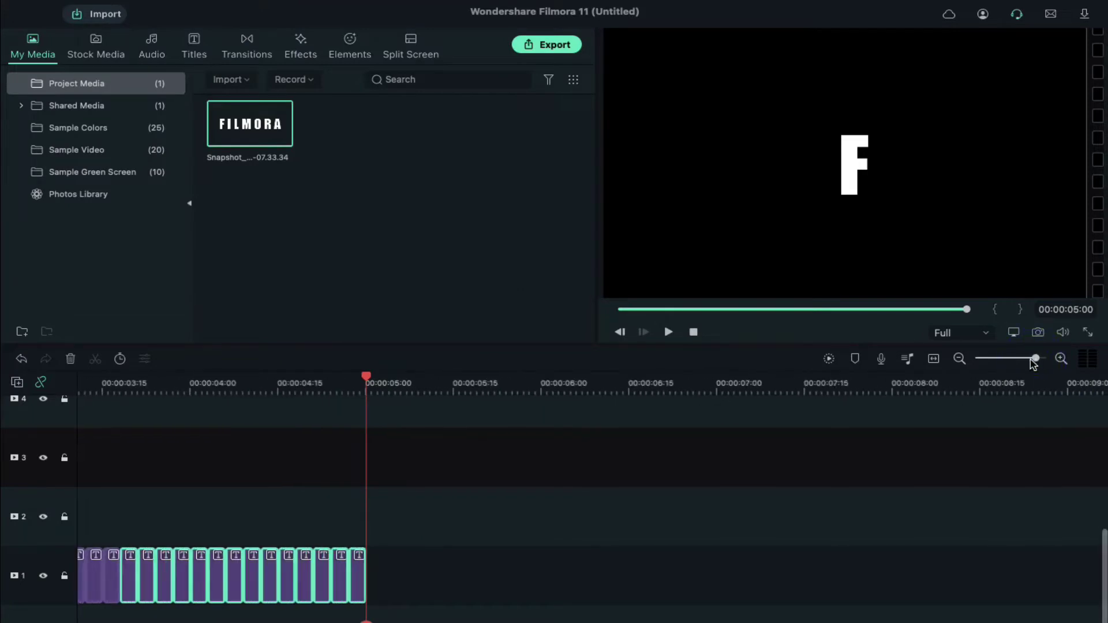
left_click_drag(553, 564, 811, 557)
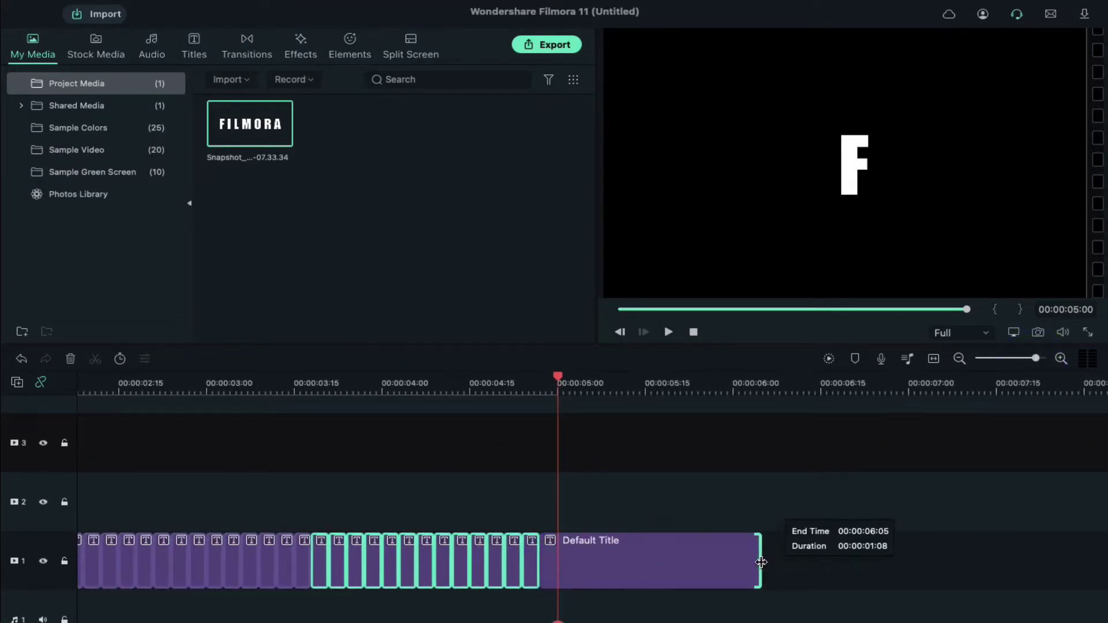
scroll(646, 564, "left", 5)
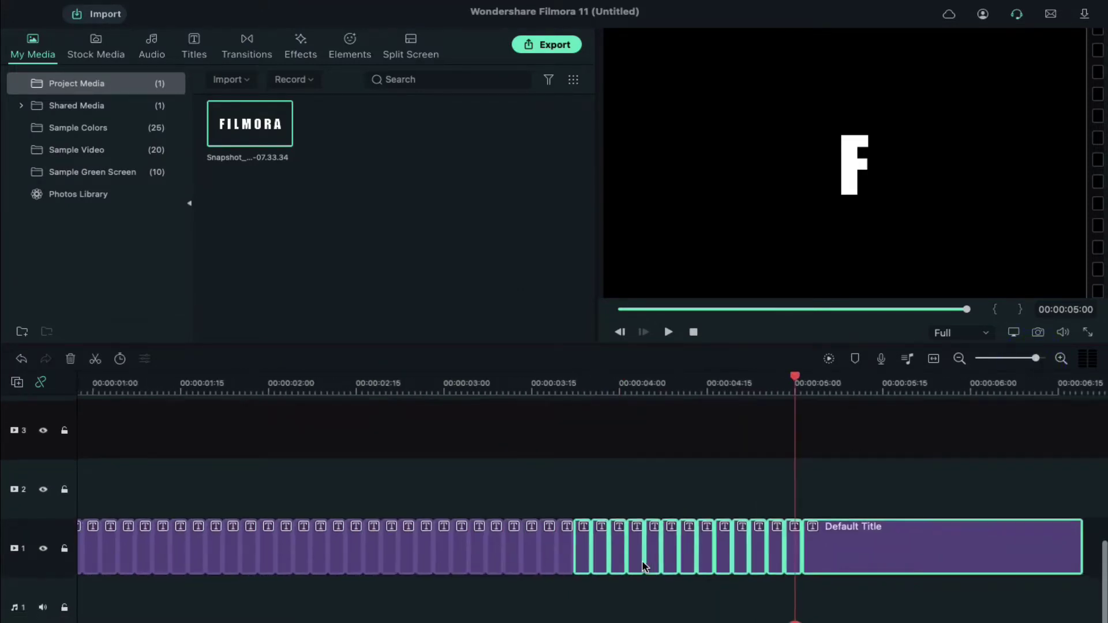
left_click(86, 579)
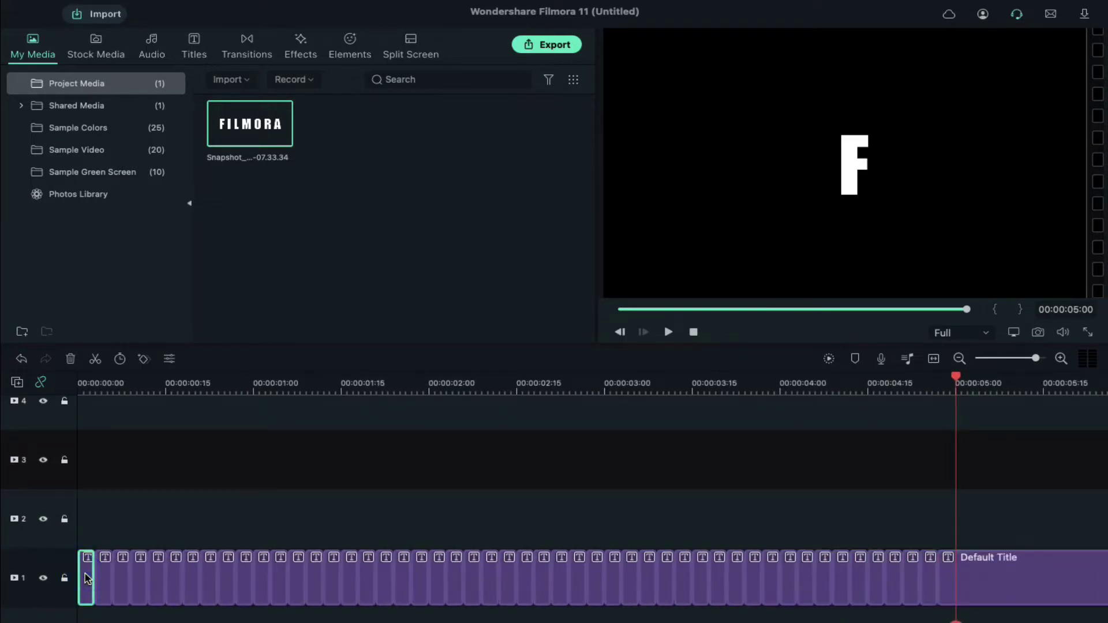
Replace the F in the short clips with random letters like A, K and X.
double_click(87, 578)
left_click(341, 185)
key("BackSpace")
type("A")
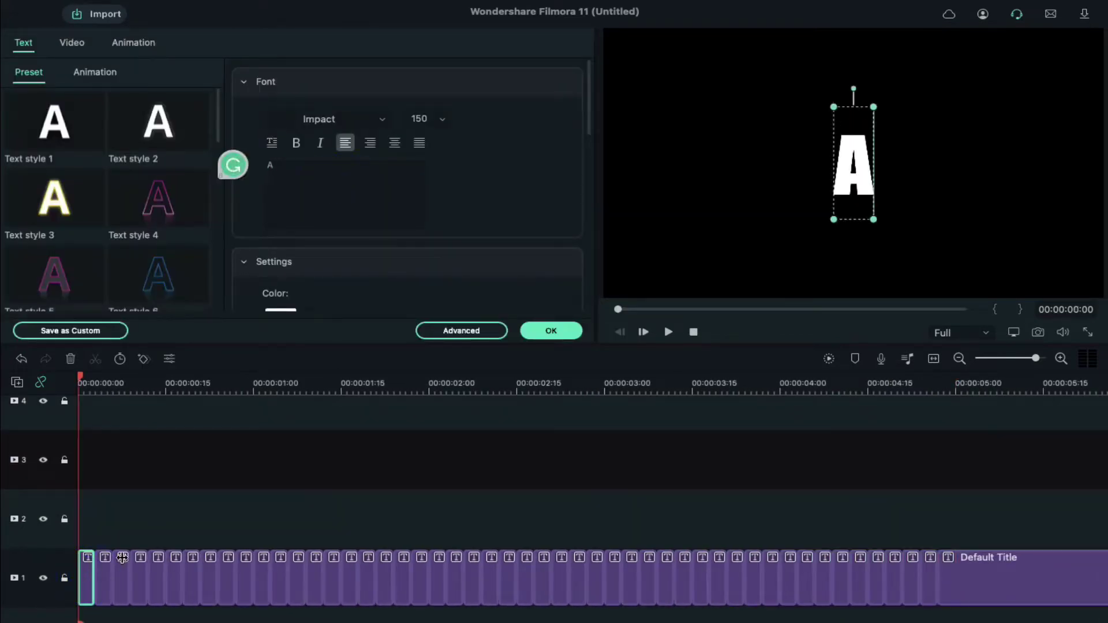
left_click(99, 572)
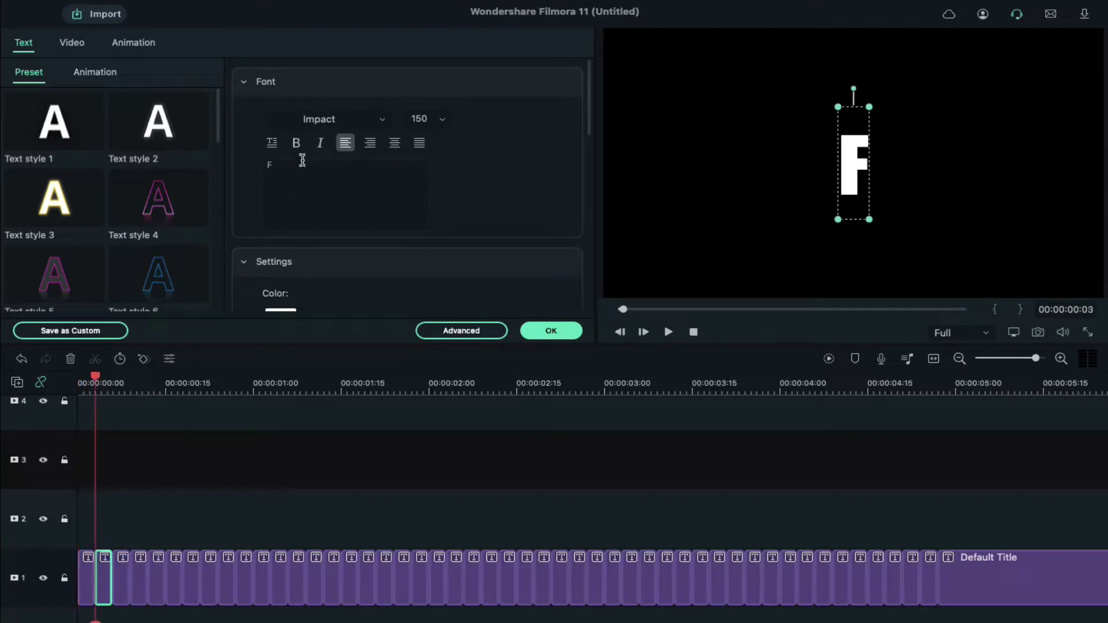
key("BackSpace")
type("K")
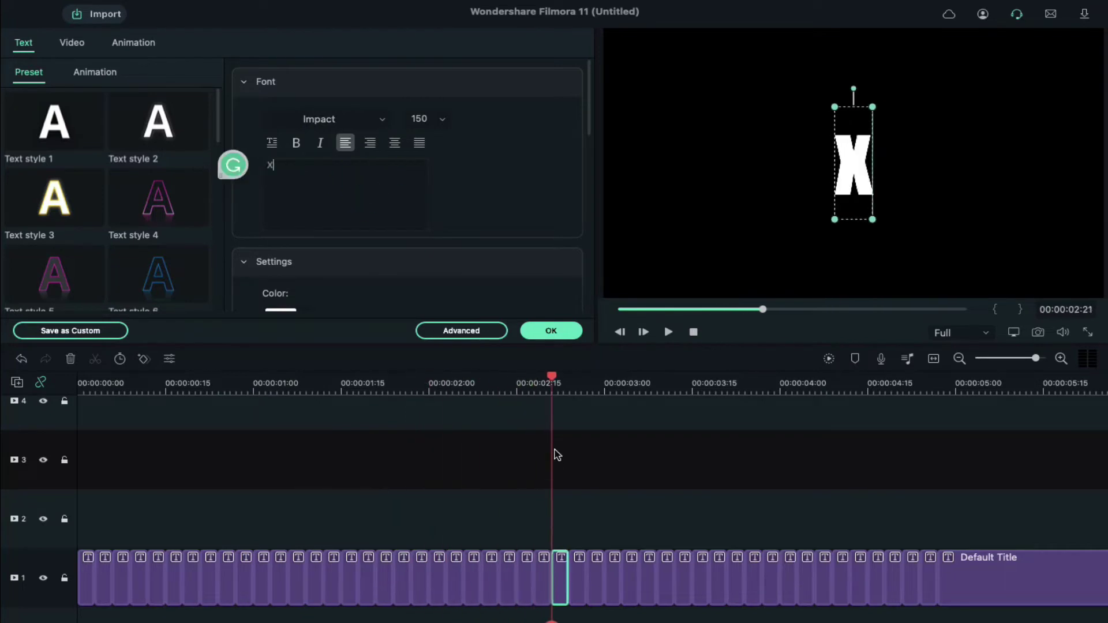
left_click(359, 190)
left_click(550, 331)
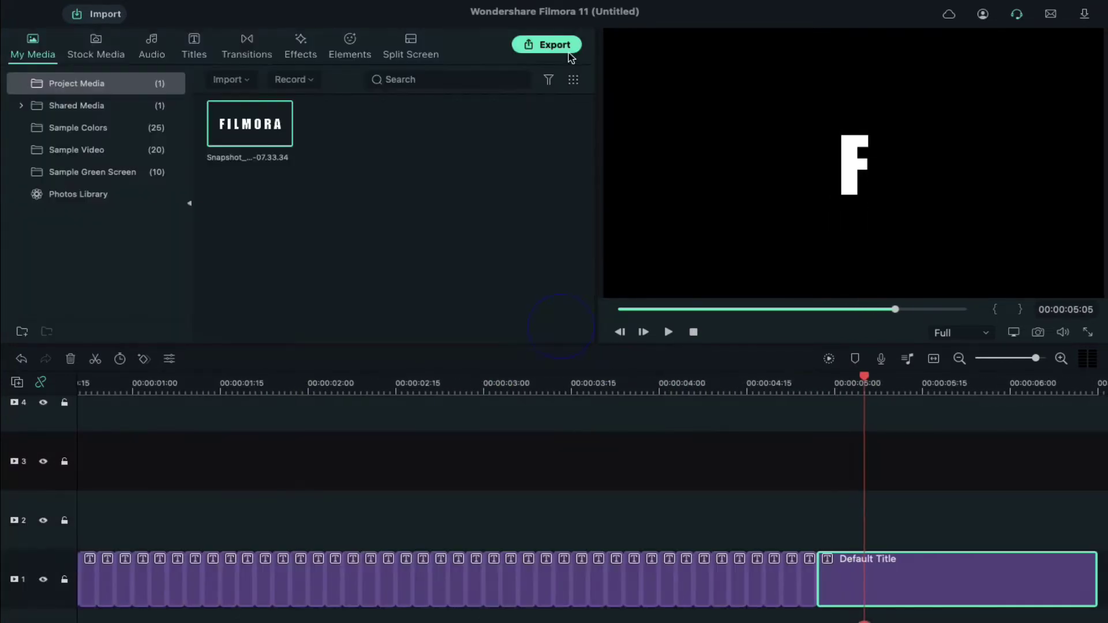
left_click(570, 57)
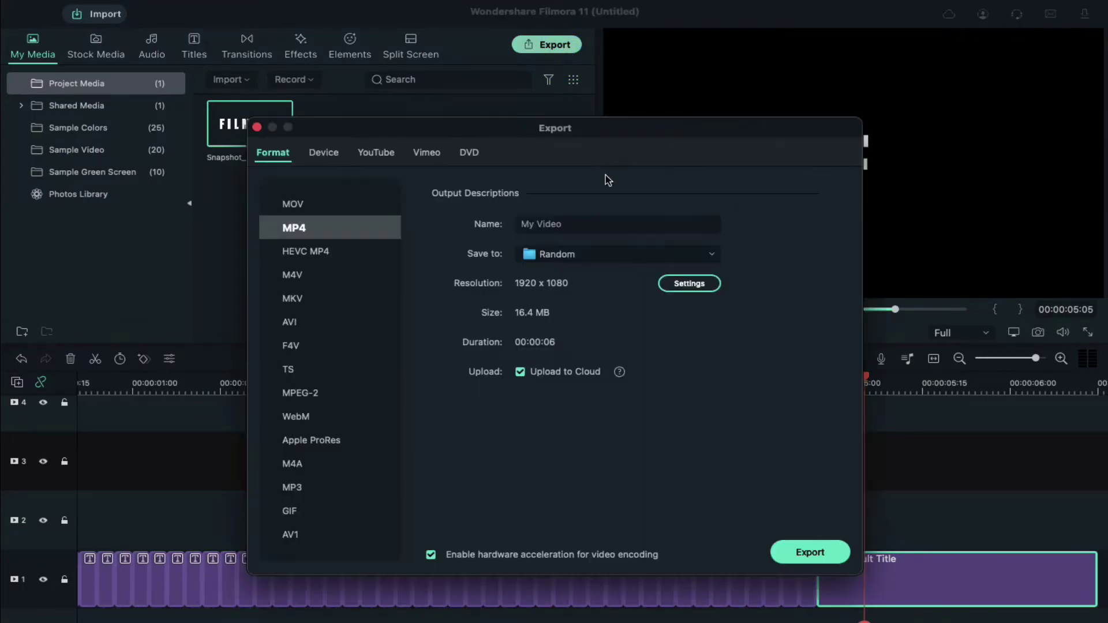
Export the letter sequence as an MP4 named F after checking resolution and quality.
left_click(599, 227)
type("F")
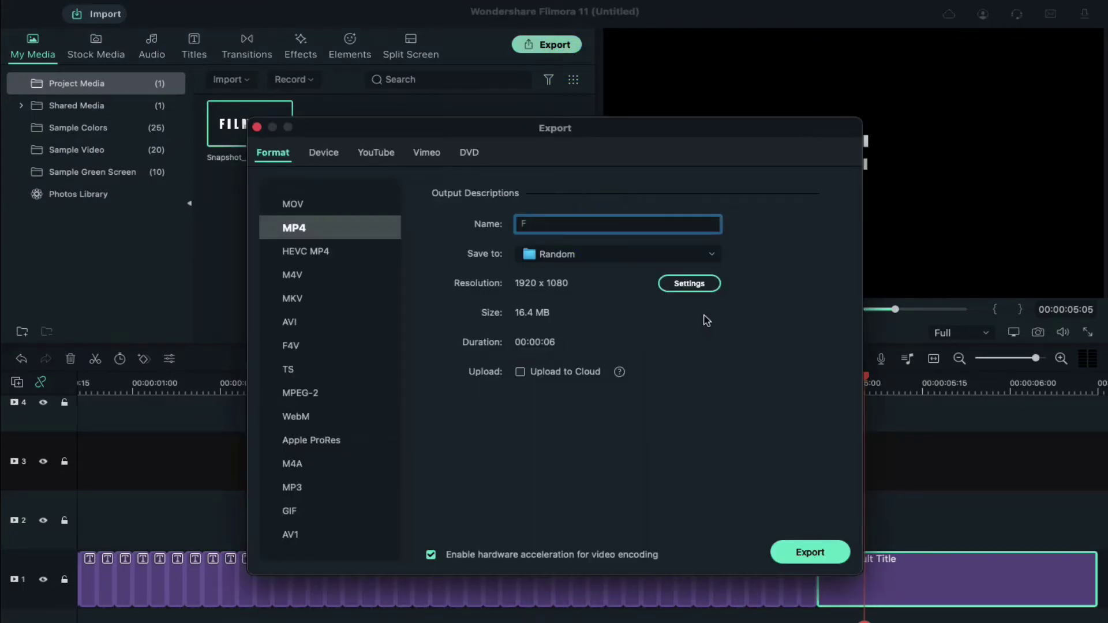
left_click(689, 283)
left_click(686, 606)
left_click(837, 553)
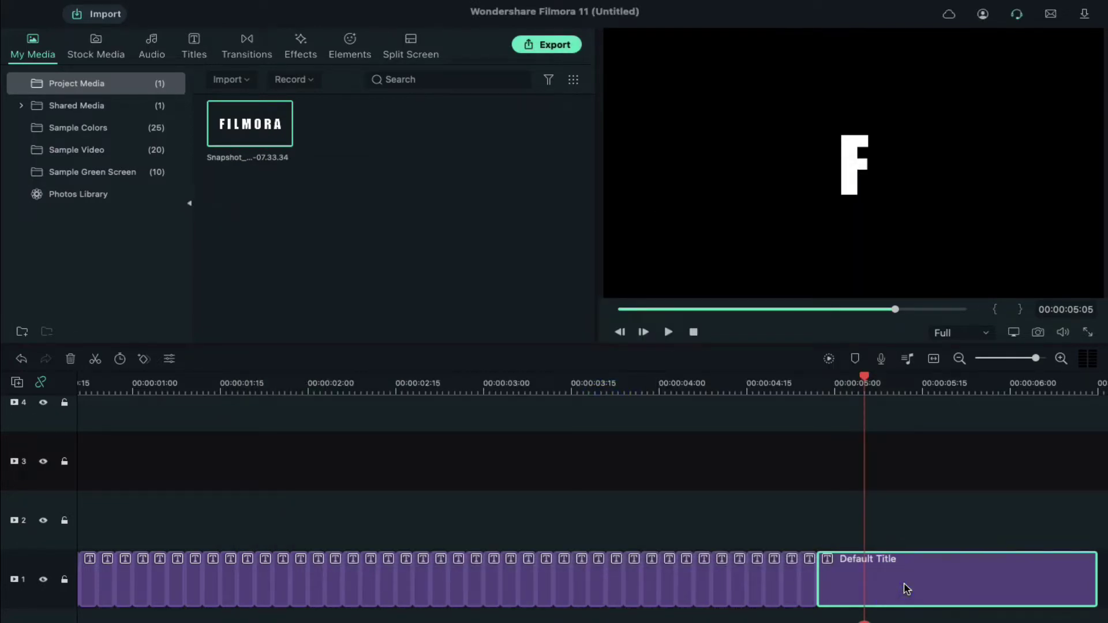
Change the closing title's letter from F to A.
double_click(892, 582)
key("BackSpace")
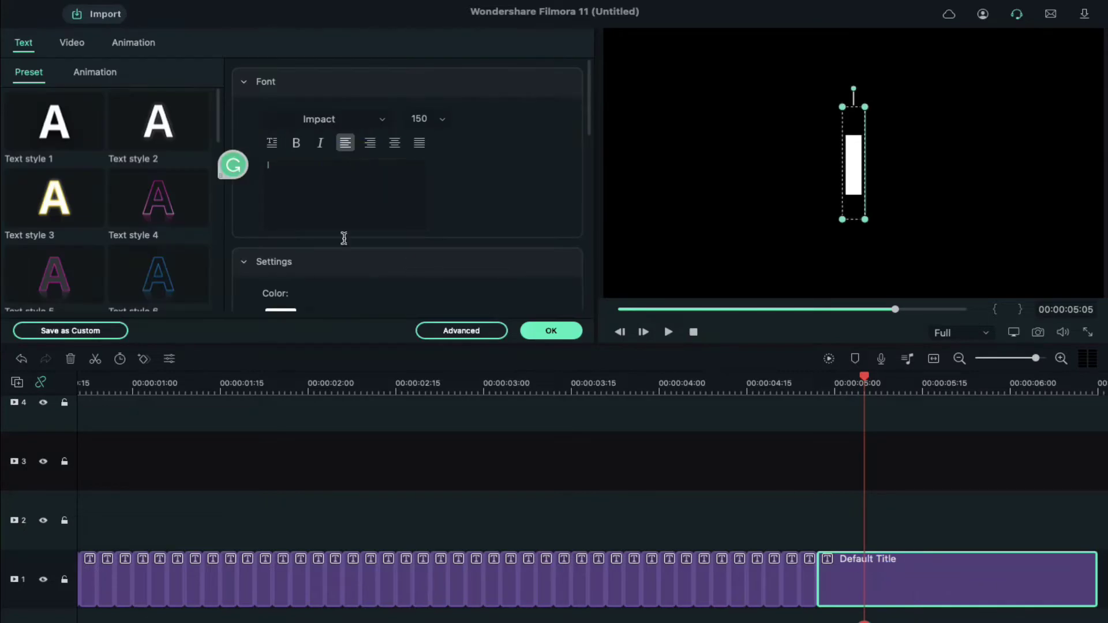
scroll(433, 520, "left", 5)
left_click(87, 581)
type("B")
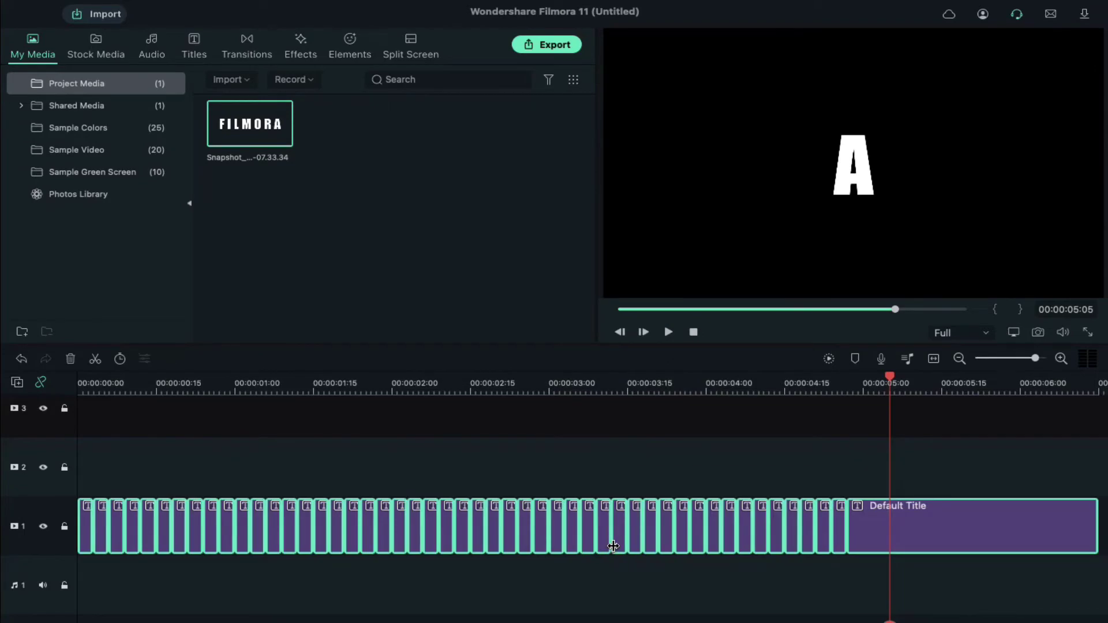
key("Delete")
Import all seven exported letter videos into the project media.
right_click(378, 274)
left_click(396, 280)
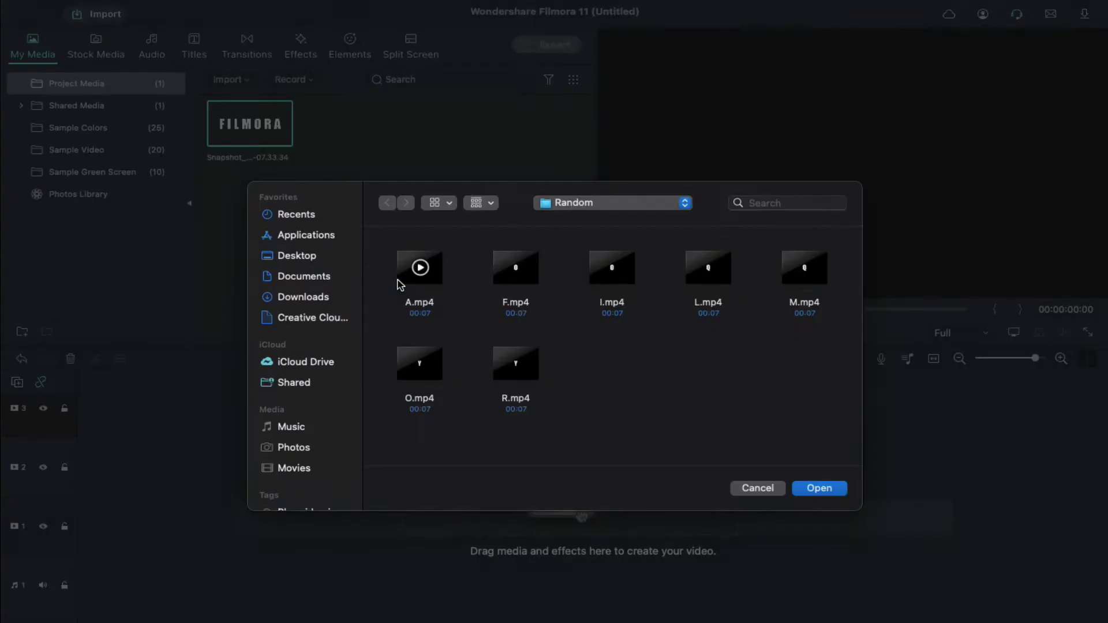
key("super+a")
left_click(821, 488)
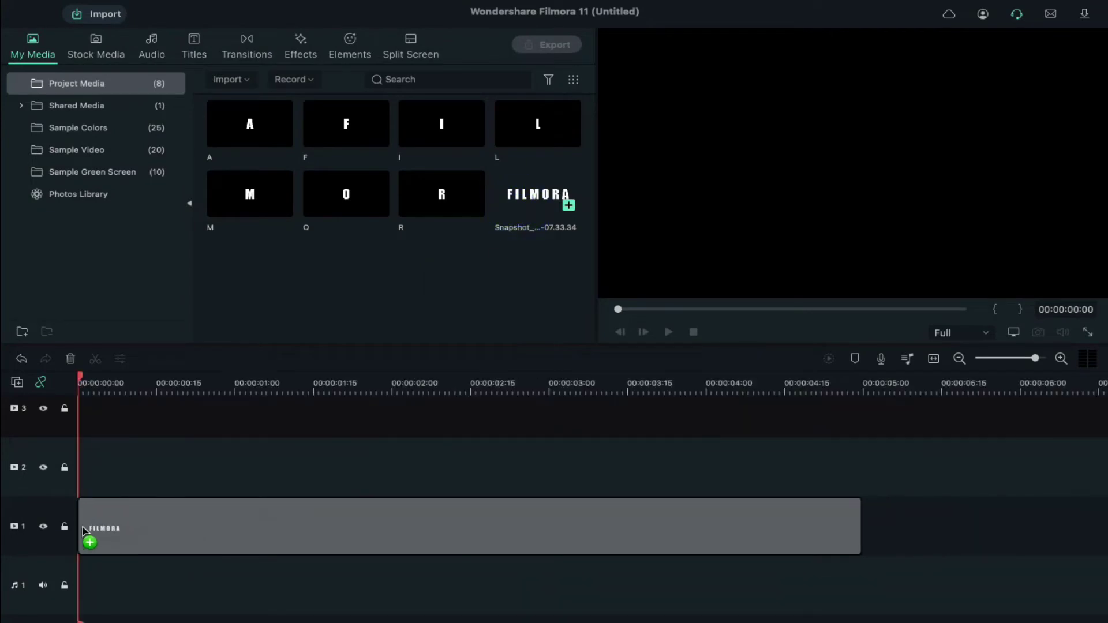
Put the FILMORA snapshot on track 1 at low opacity.
left_click_drag(582, 517, 90, 540)
left_click(192, 529)
left_click_drag(458, 277, 176, 277)
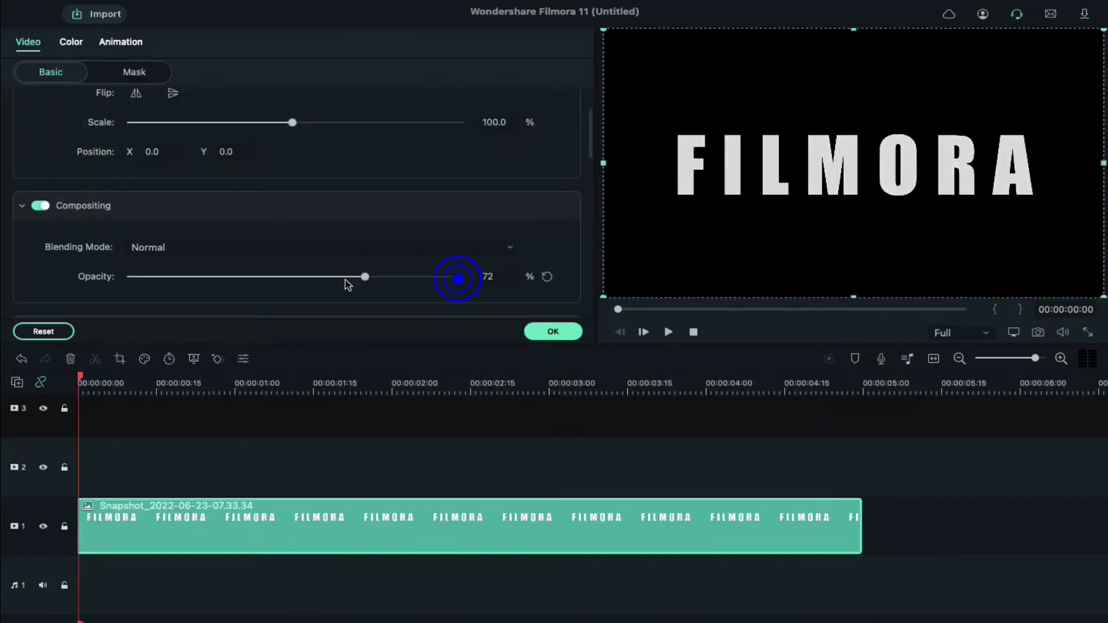
left_click(552, 331)
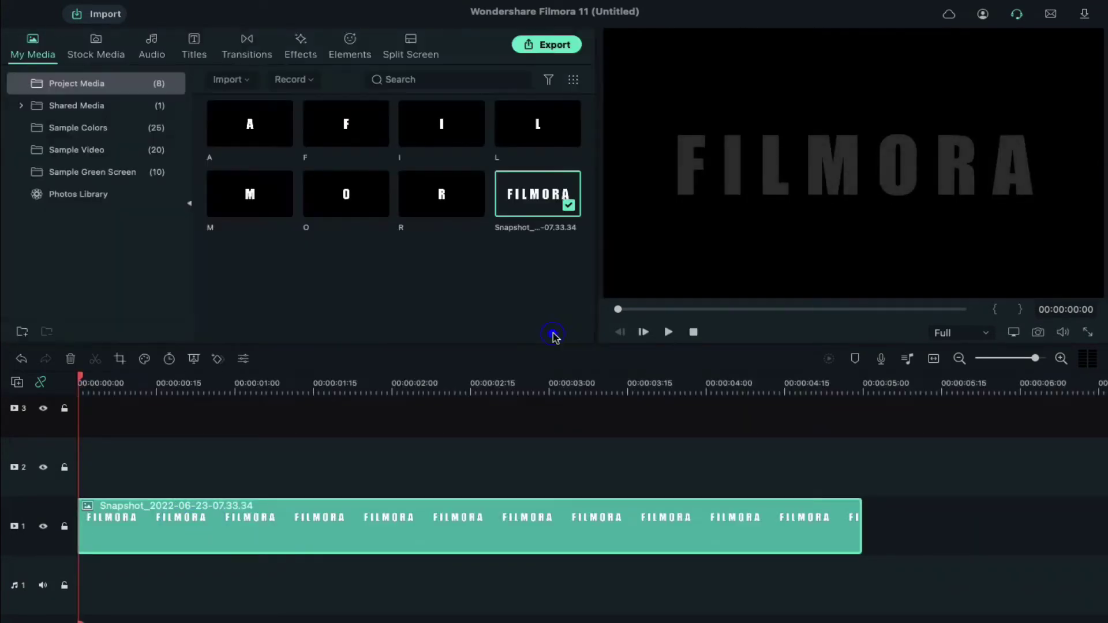
Put the F letter video on track 2 in Screen blend, lengthening the FILMORA clip past it.
left_click_drag(345, 128, 80, 459)
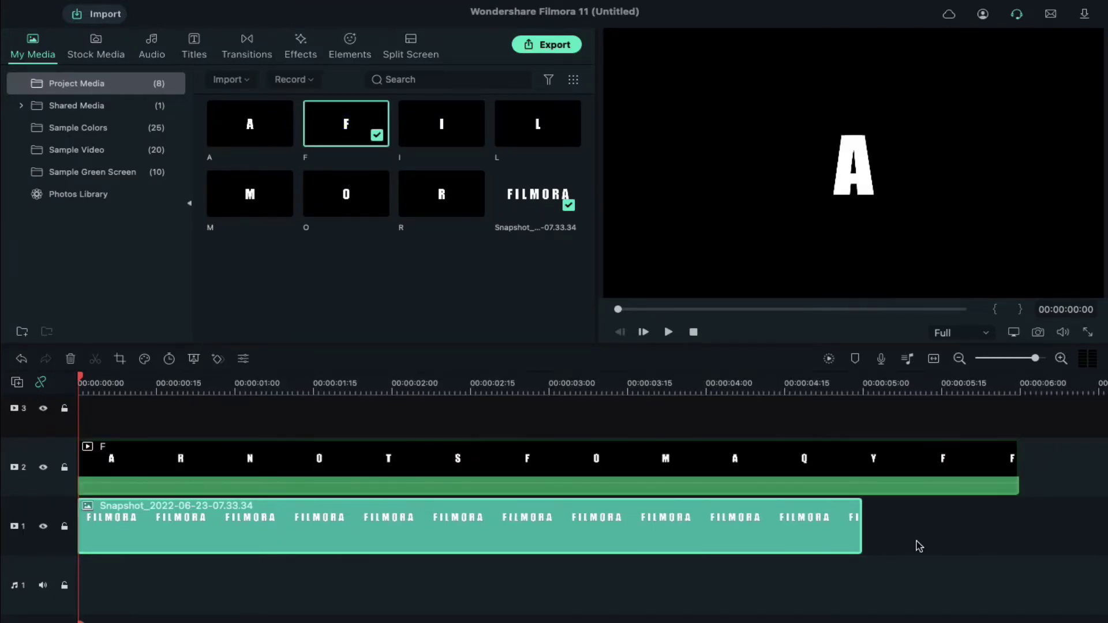
left_click_drag(1035, 358, 1033, 359)
left_click_drag(596, 515, 913, 519)
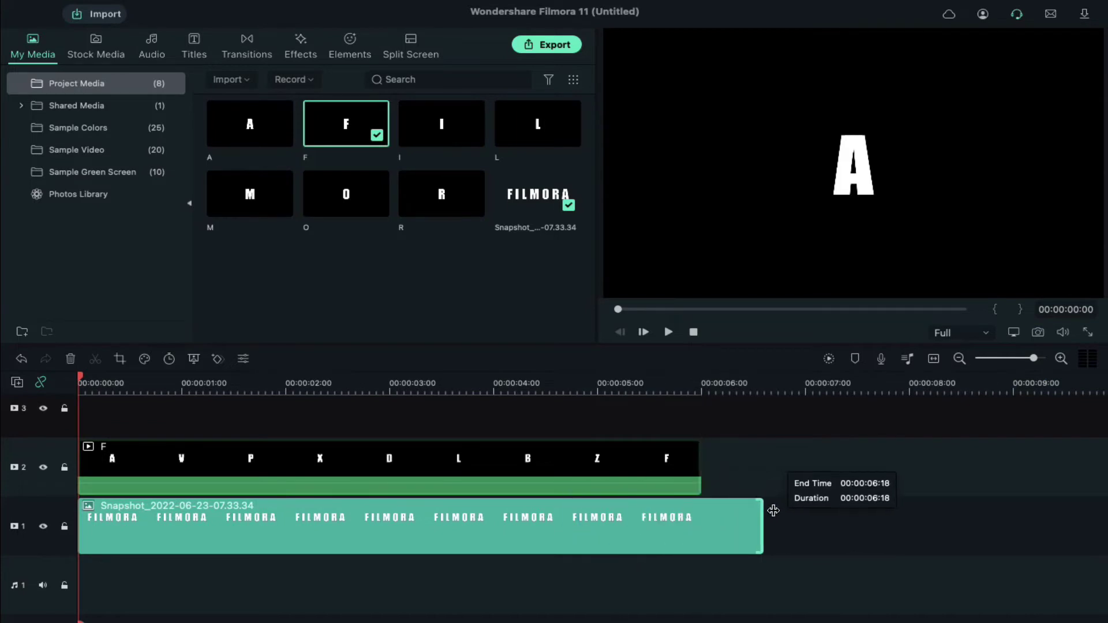
double_click(299, 462)
left_click(246, 242)
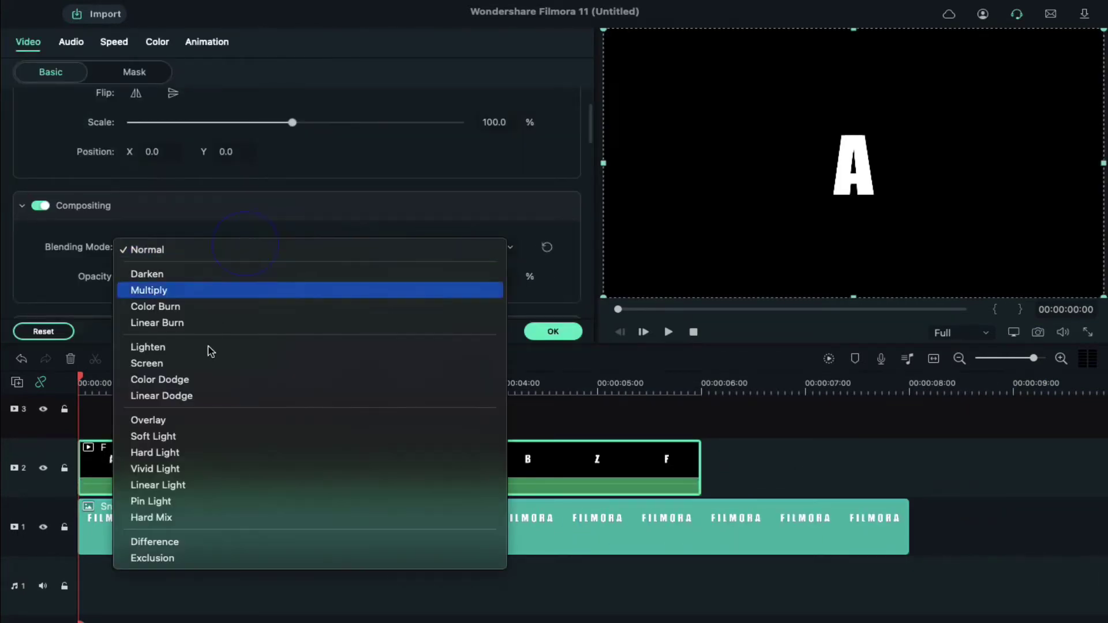
left_click(196, 366)
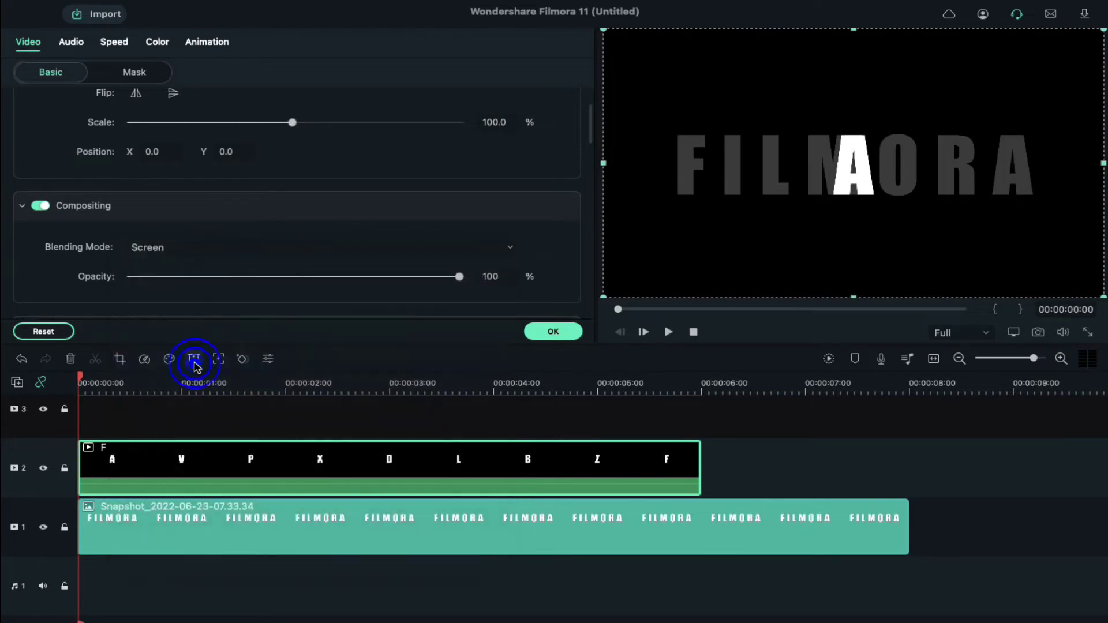
Copy the F clip's effects and shift its X position onto the first letter.
right_click(216, 460)
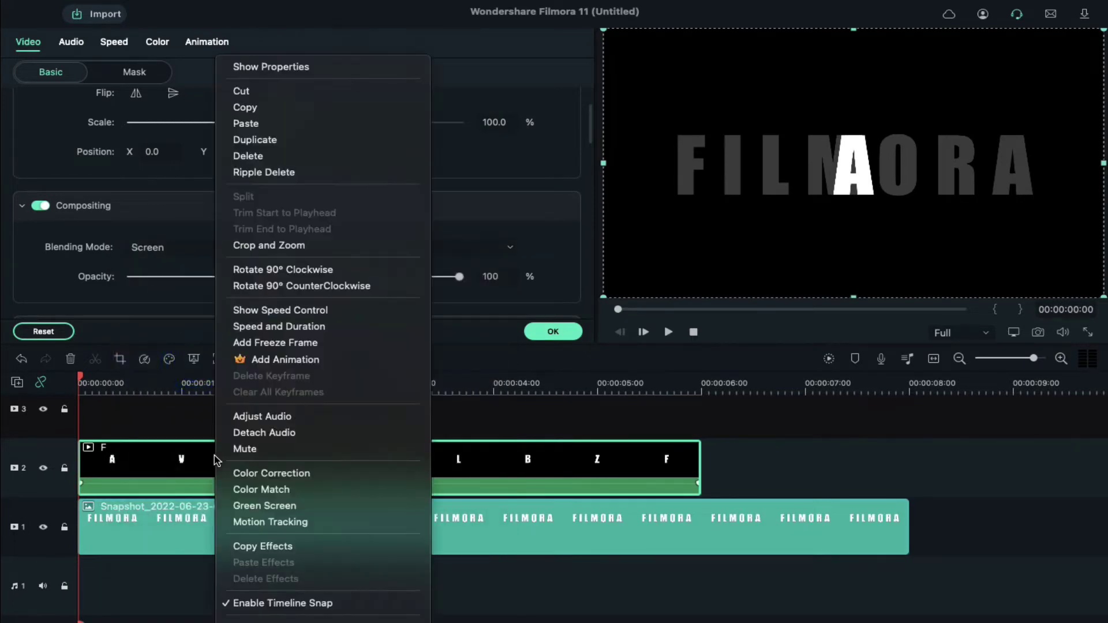
left_click(256, 544)
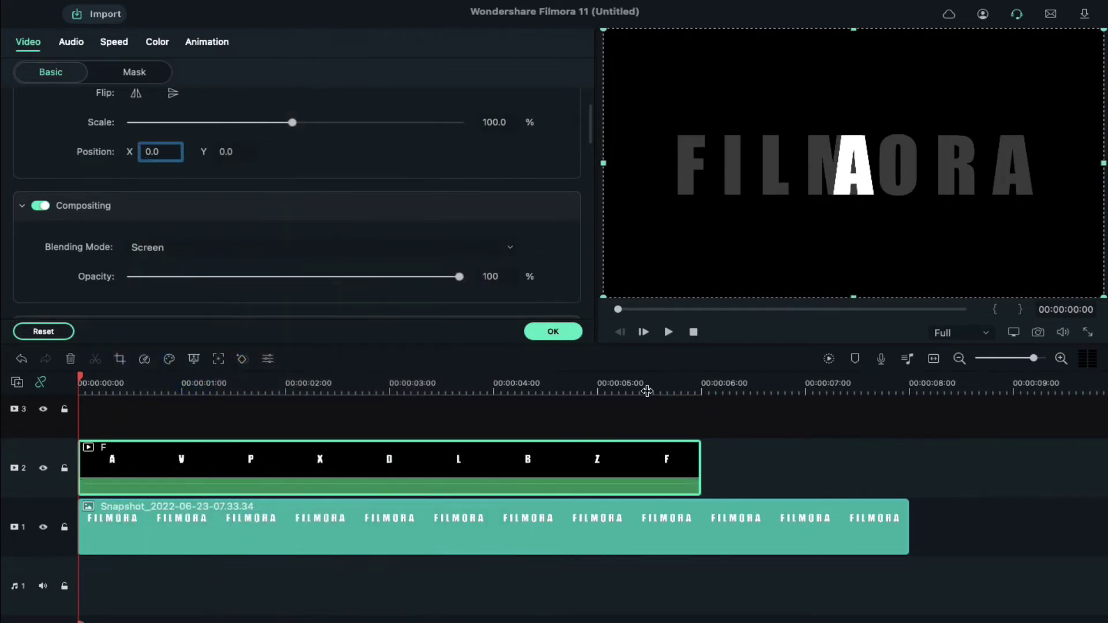
left_click(677, 387)
left_click_drag(142, 152, 3, 119)
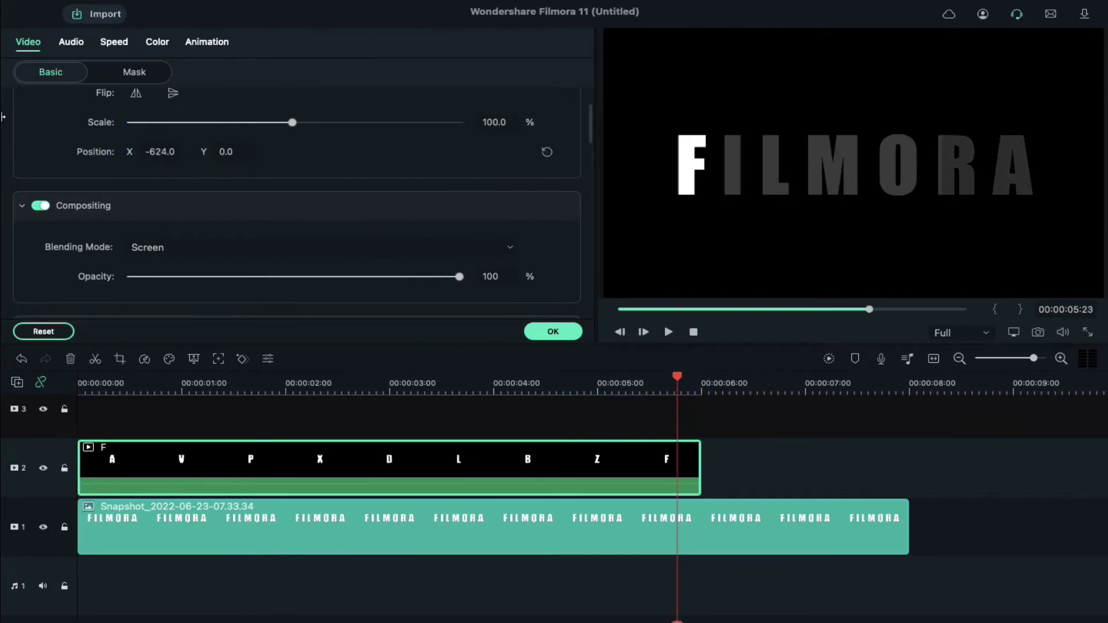
left_click(543, 334)
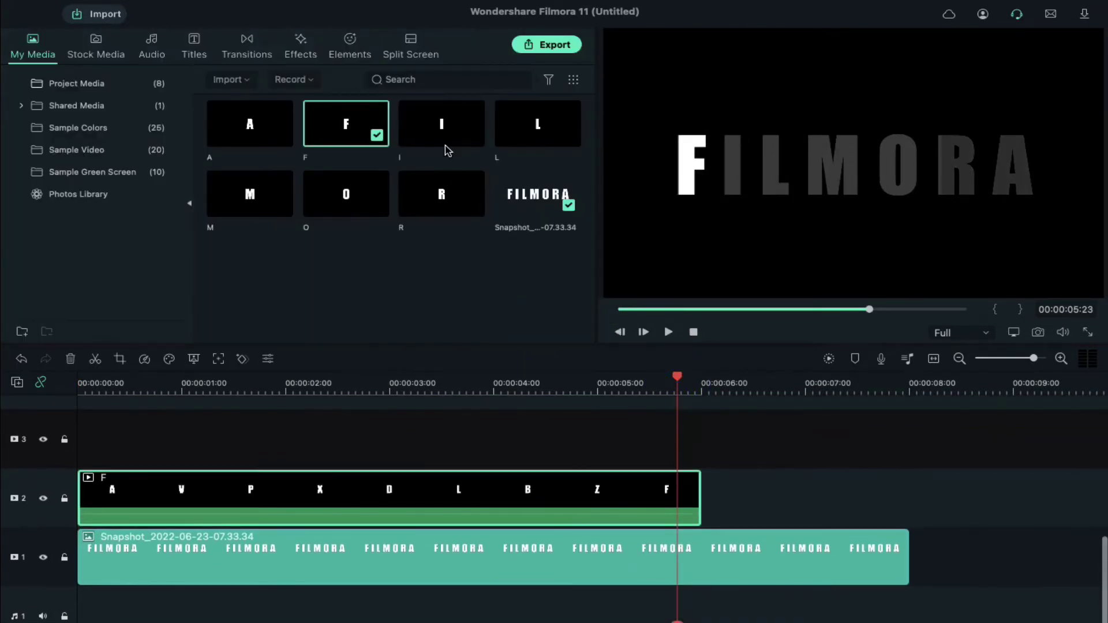
Put the I letter video on track 3 and paste the Screen blend onto it.
left_click(78, 385)
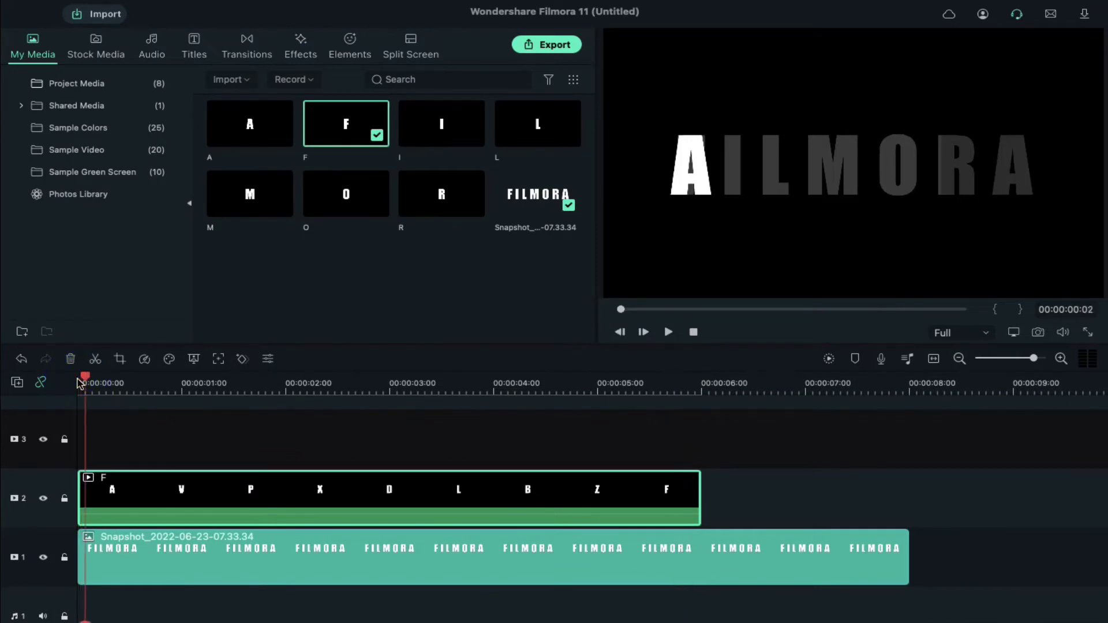
key("Right")
key("Right")
key("Right")
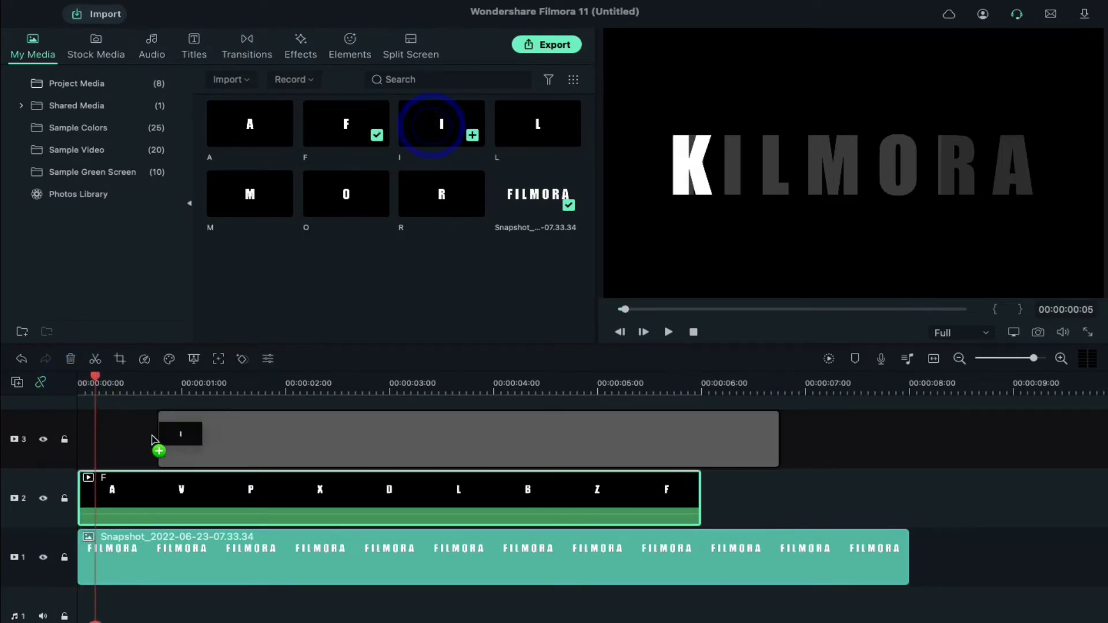
left_click_drag(427, 130, 107, 446)
left_click(688, 385)
right_click(643, 437)
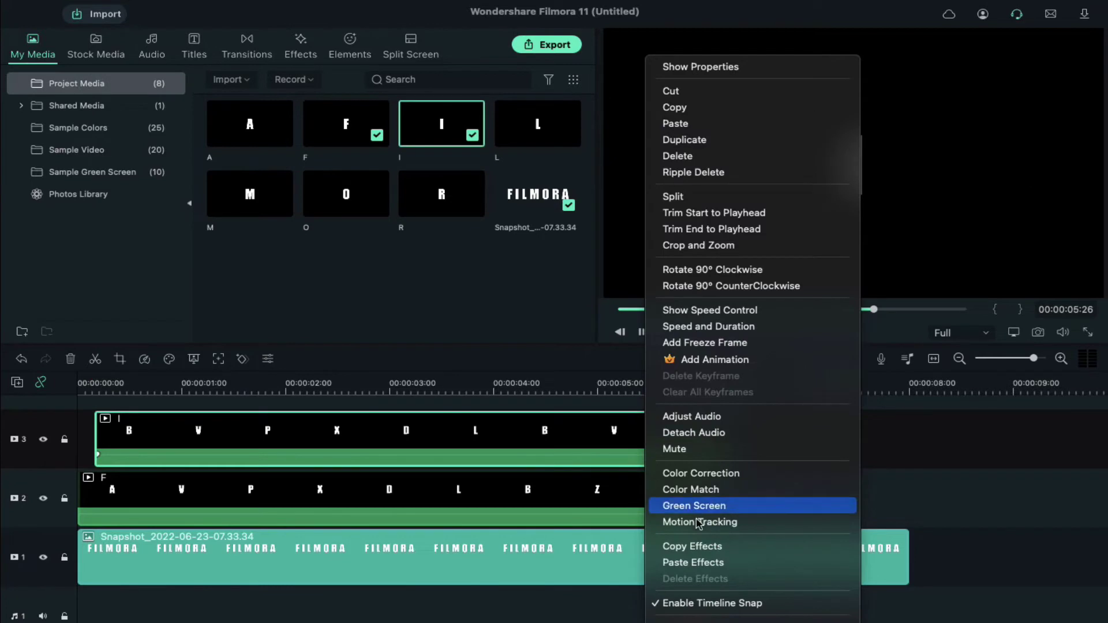
left_click(700, 561)
scroll(679, 578, "up", 2)
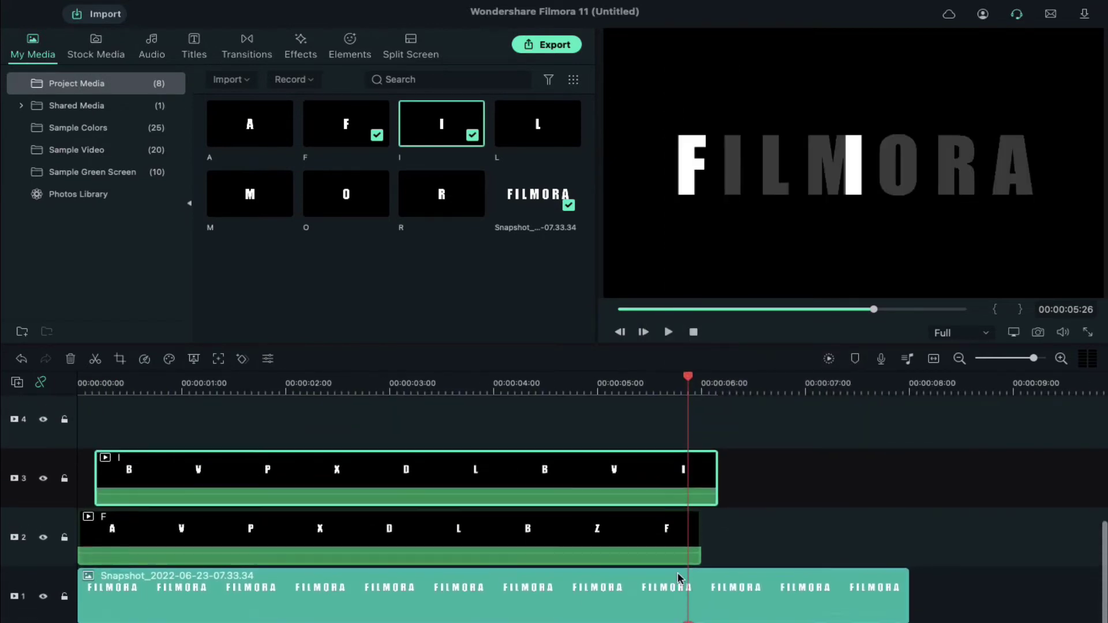
Slide the I clip left so it lands on the second letter.
double_click(643, 475)
left_click_drag(152, 151, 61, 148)
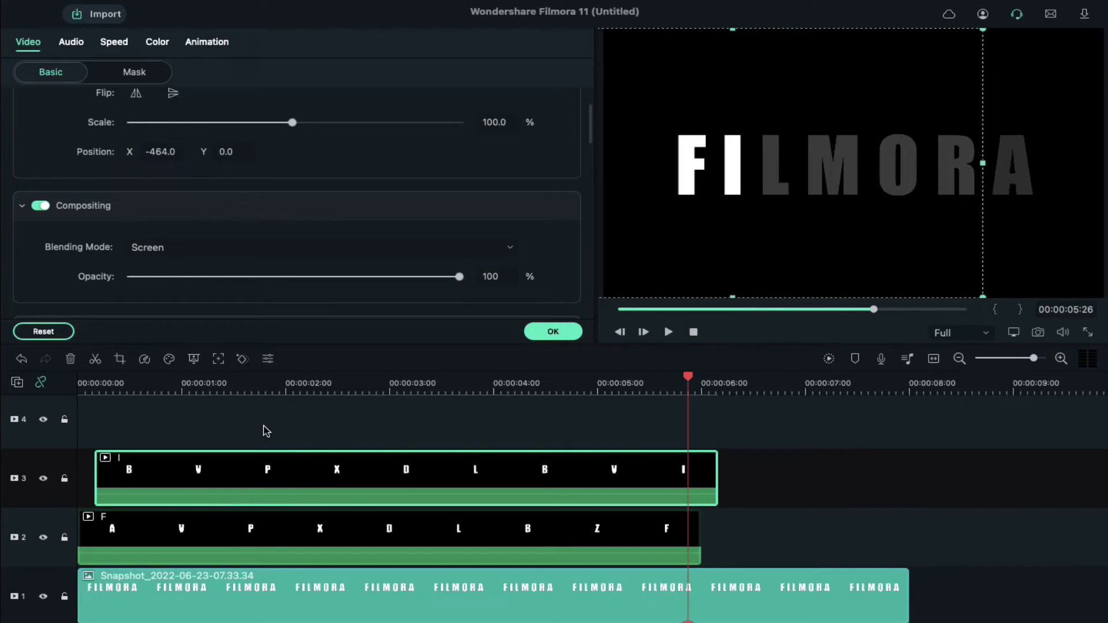
left_click(553, 332)
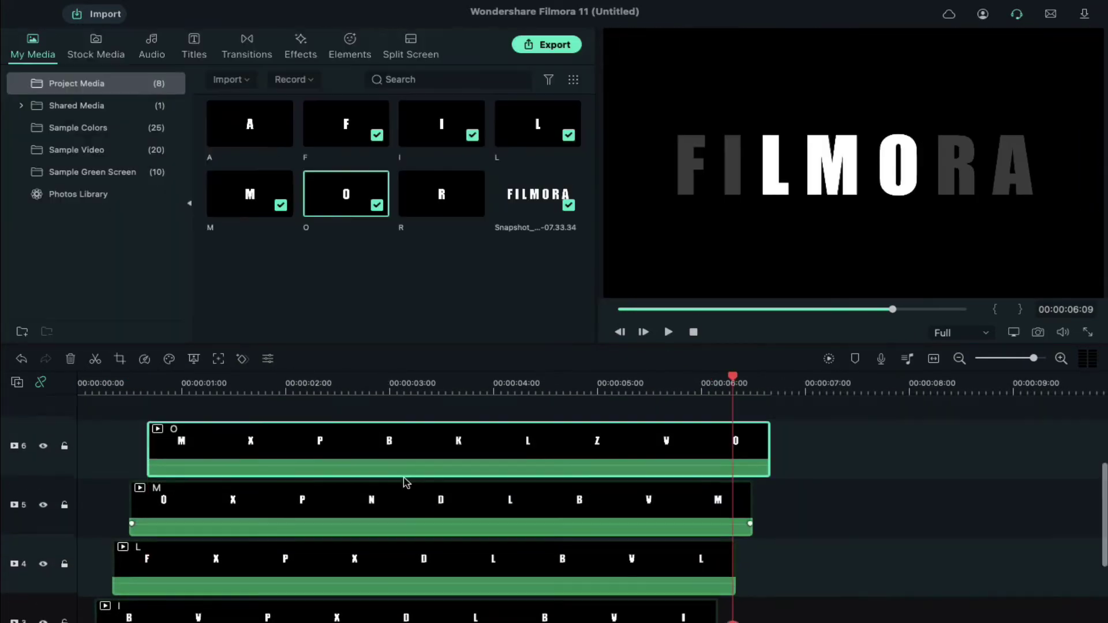
scroll(405, 482, "down", 3)
Delete the FILMORA reference image and hide two upper letter tracks.
double_click(718, 546)
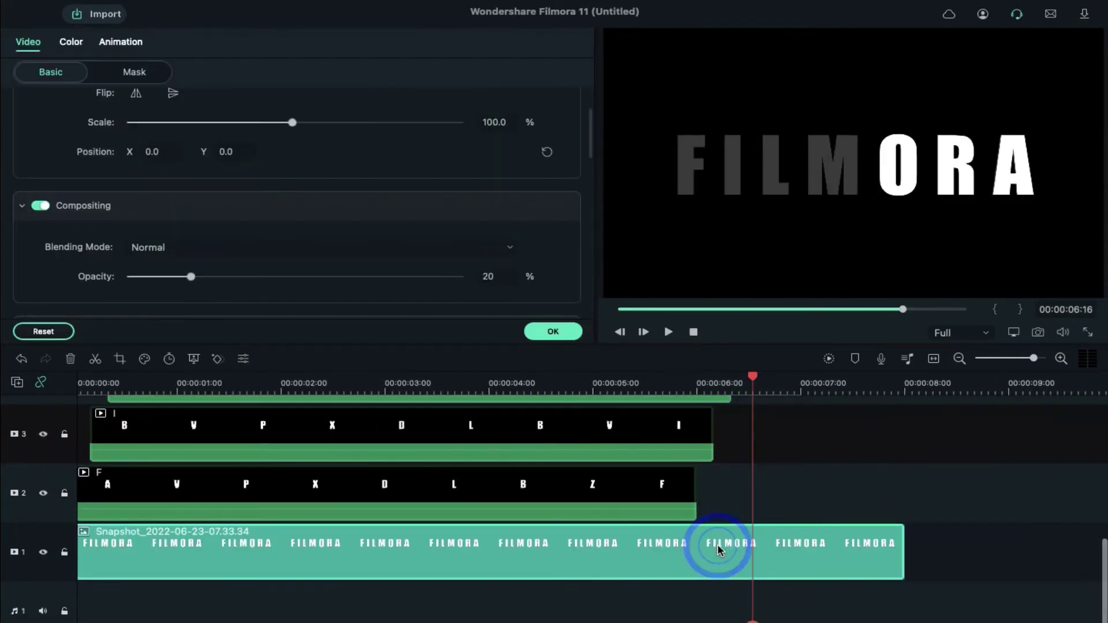
key("Delete")
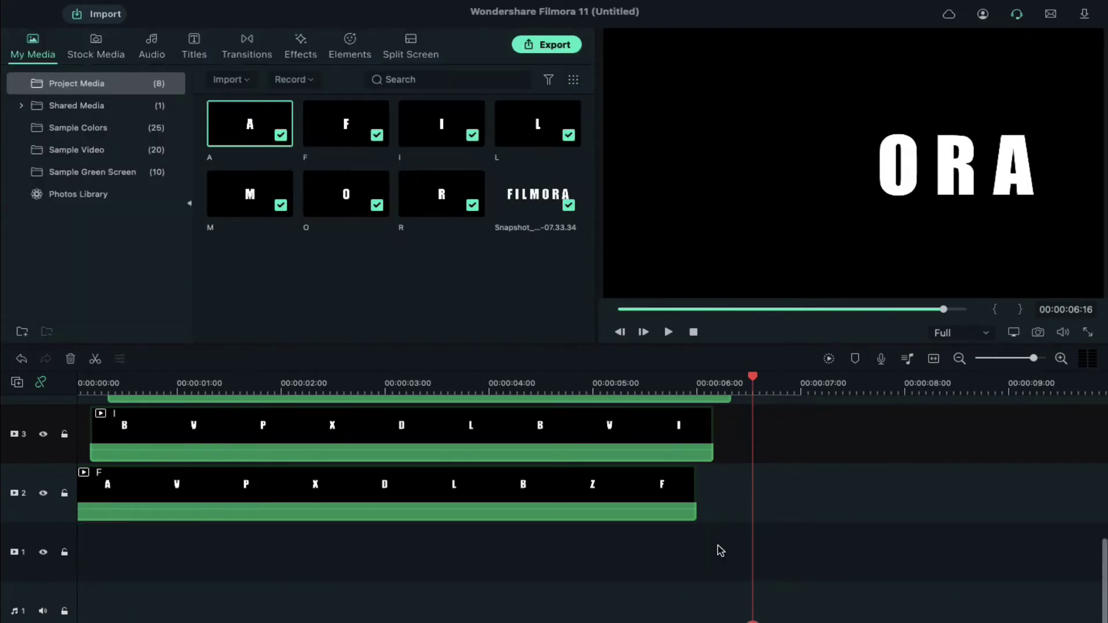
scroll(48, 571, "up", 3)
left_click(41, 448)
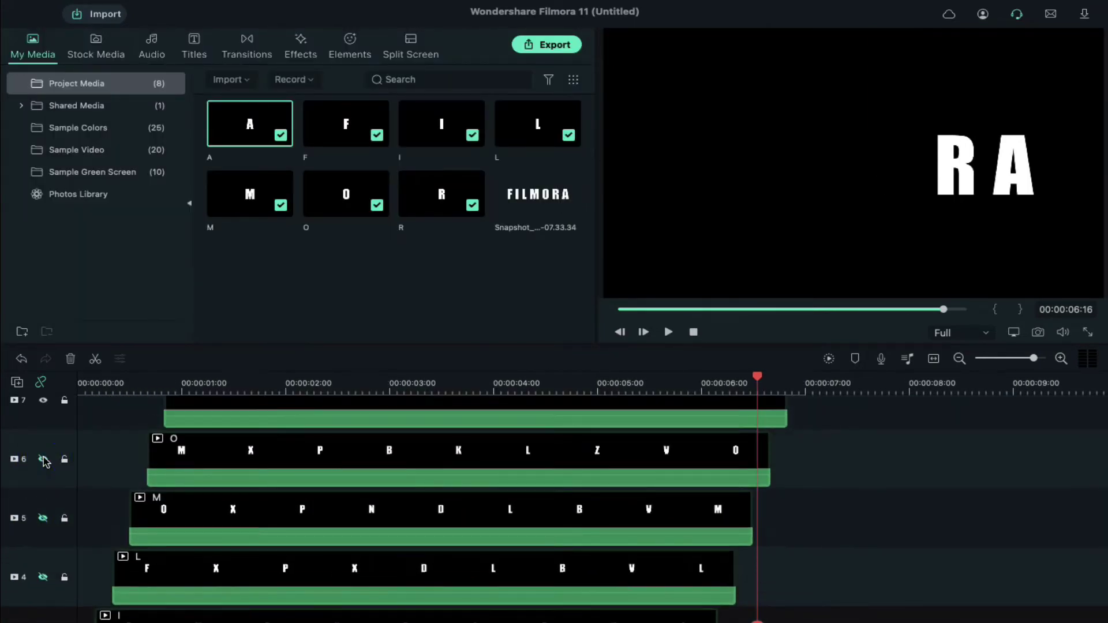
scroll(44, 468, "up", 1)
left_click(44, 470)
scroll(94, 458, "down", 2)
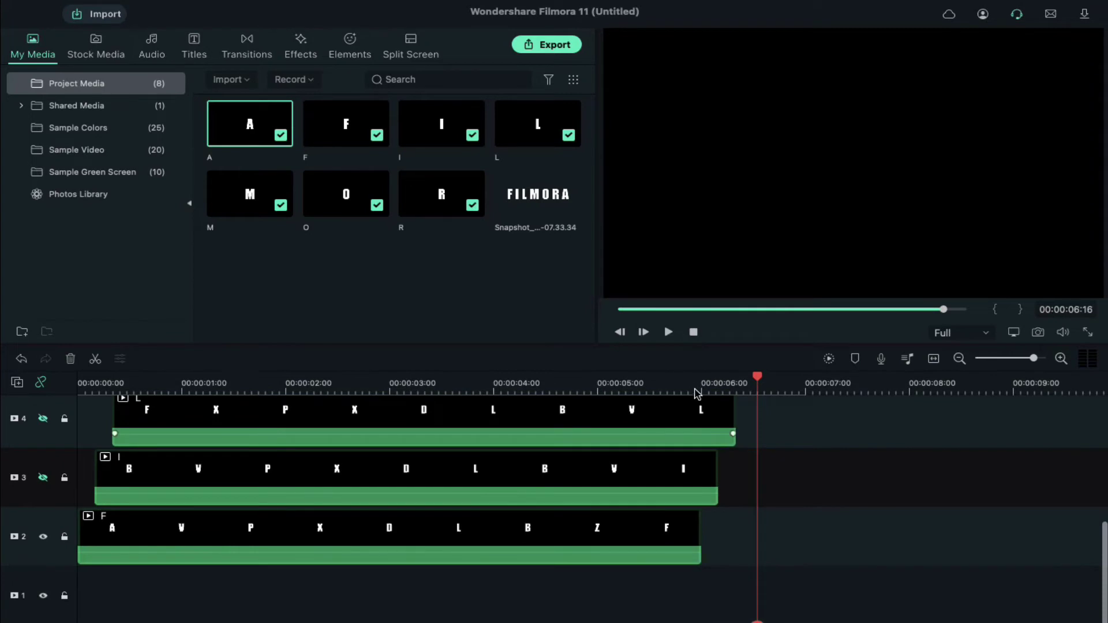
left_click(695, 391)
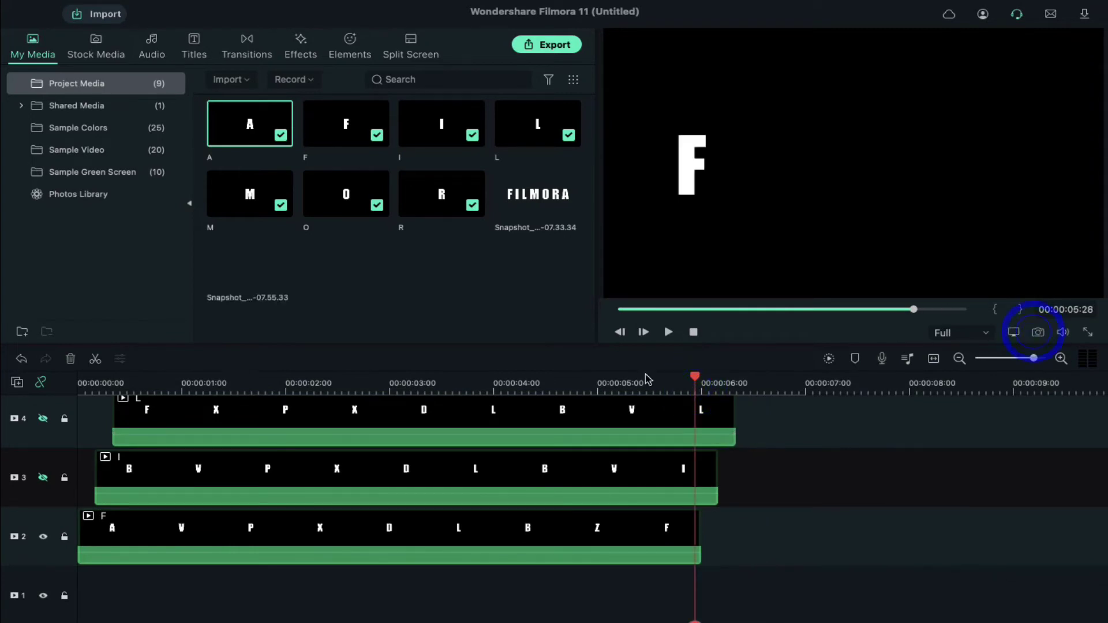
Add the F still after the F clip in Screen blend and copy its effects.
left_click_drag(234, 275, 710, 534)
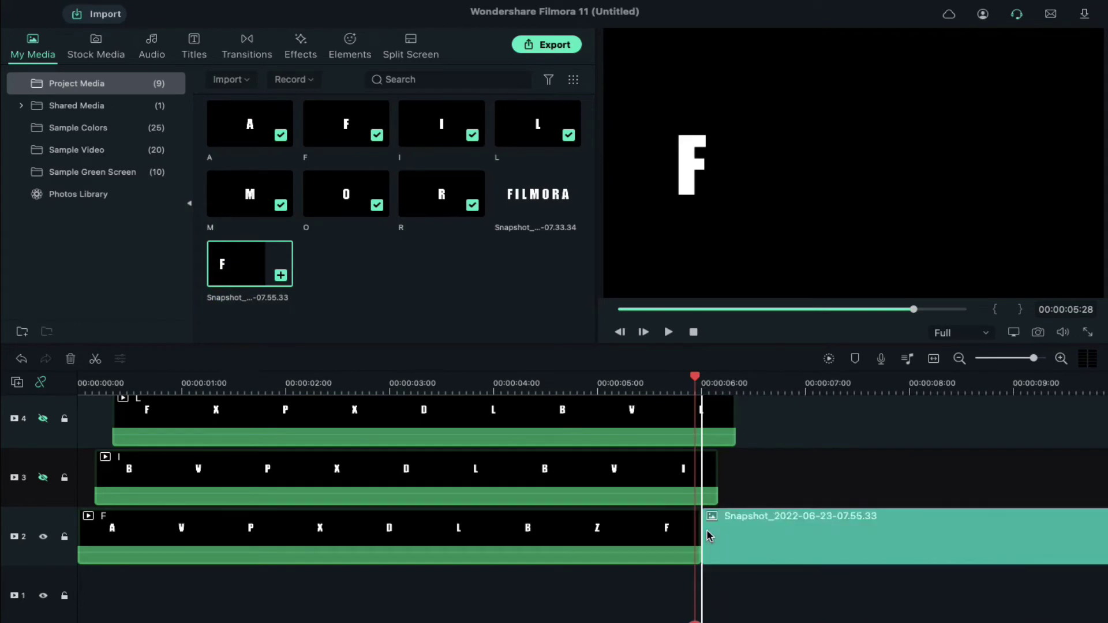
double_click(723, 535)
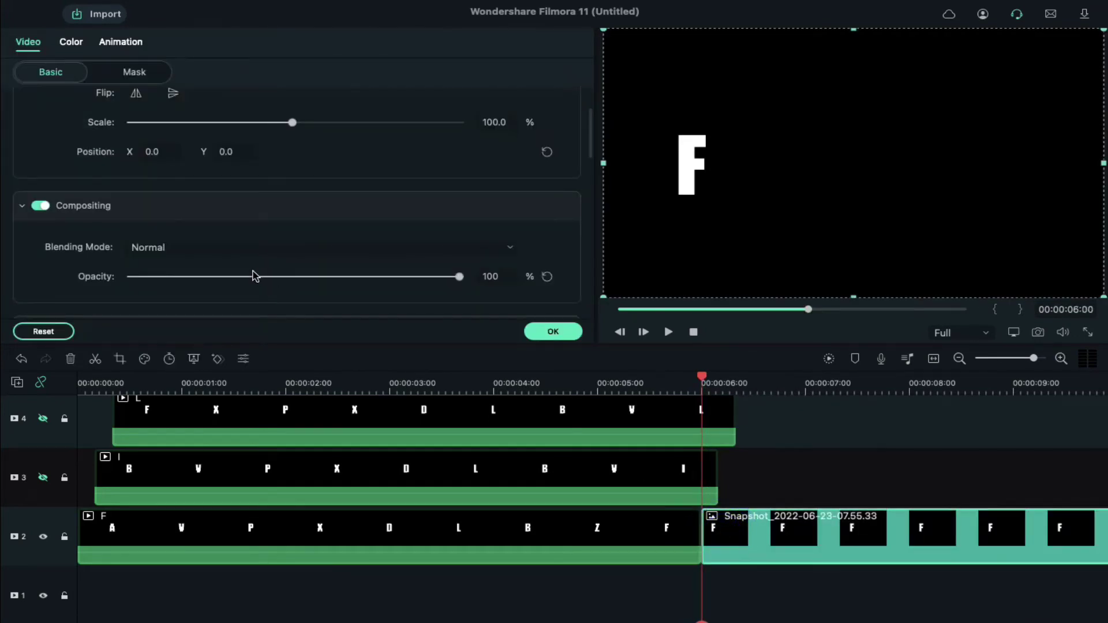
left_click(261, 247)
left_click(235, 361)
right_click(734, 541)
left_click(742, 546)
Hide the F track, add the I still after the I clip, and paste Screen blend.
left_click(43, 537)
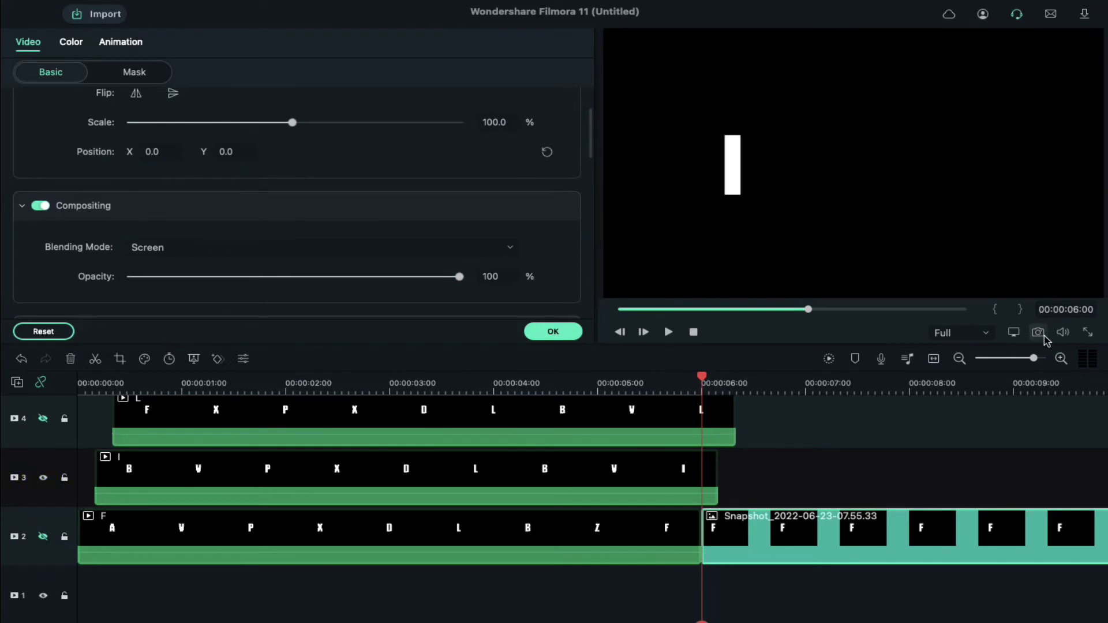
left_click(552, 331)
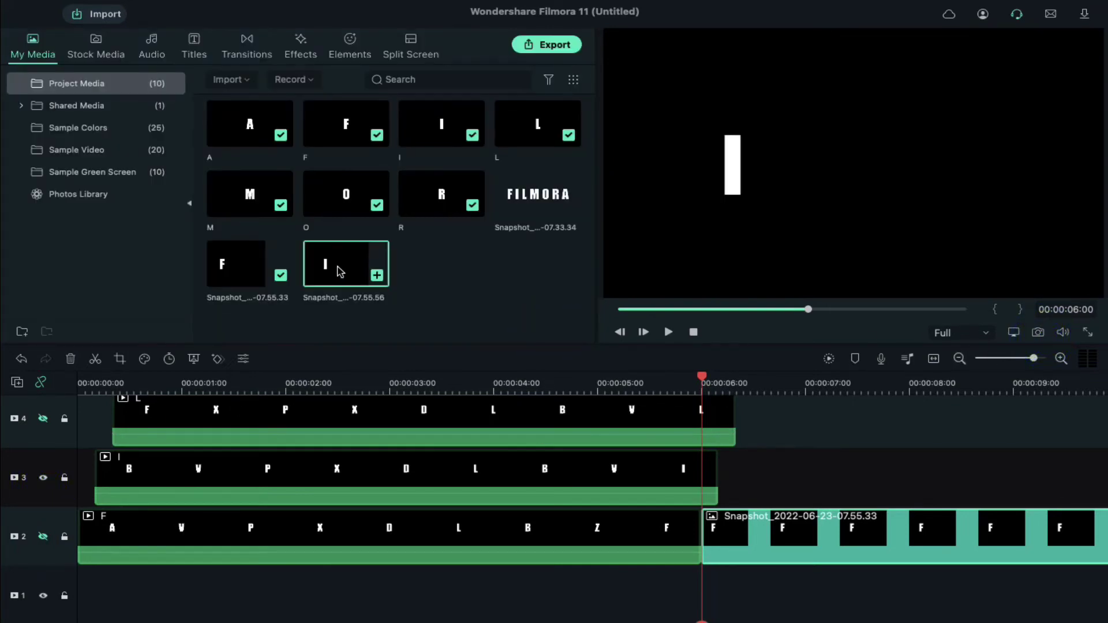
left_click_drag(374, 277, 725, 485)
right_click(764, 480)
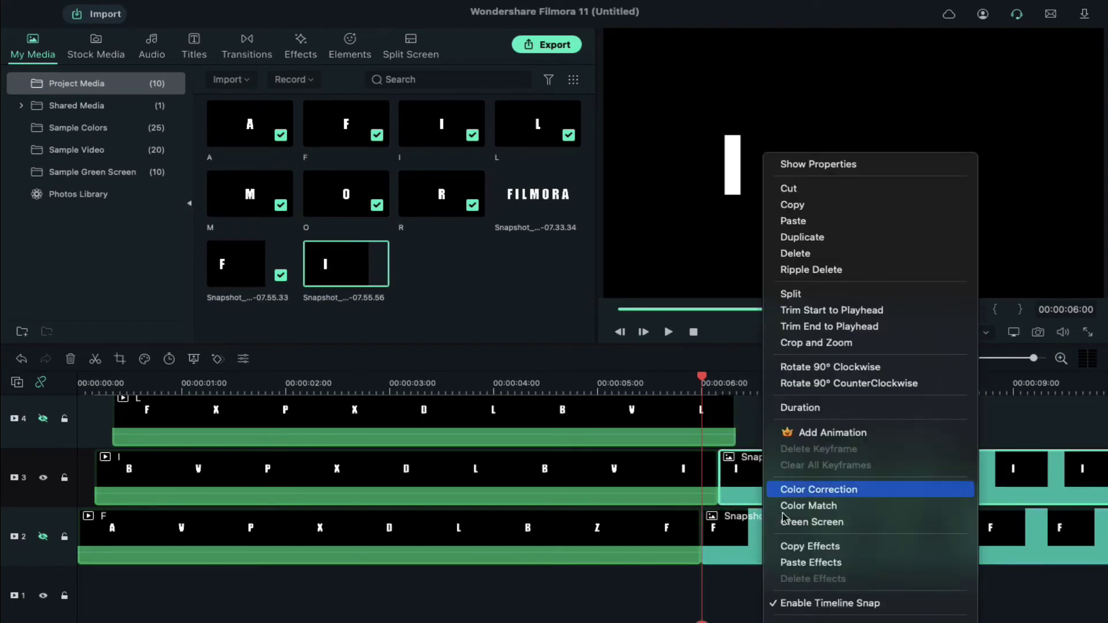
left_click(810, 562)
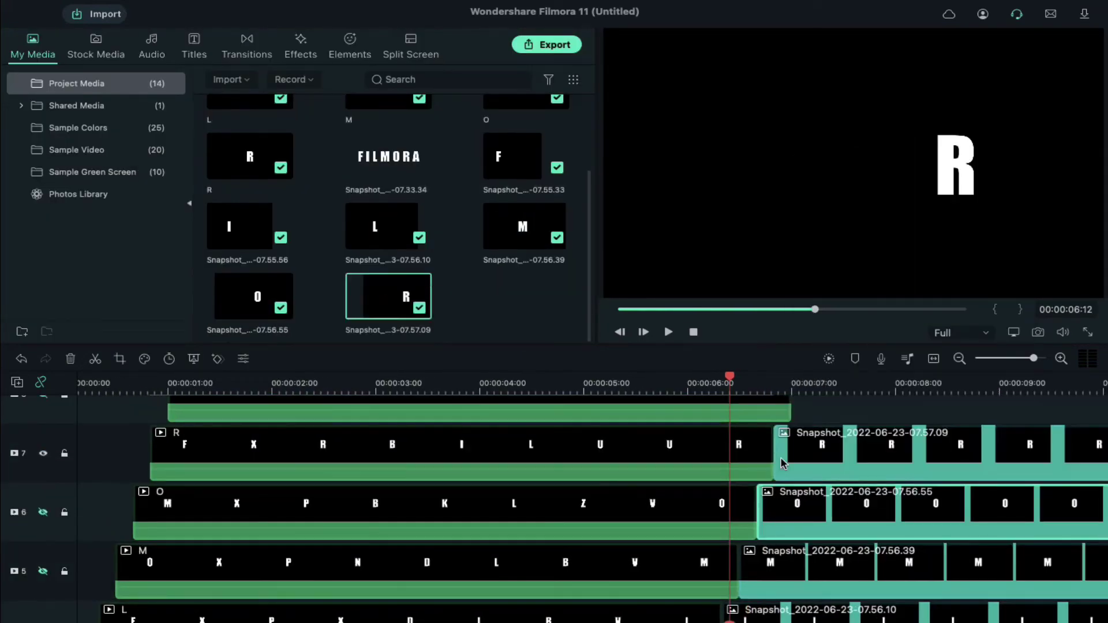
Unhide the O and remaining letter tracks so FILMORA shows.
left_click(42, 571)
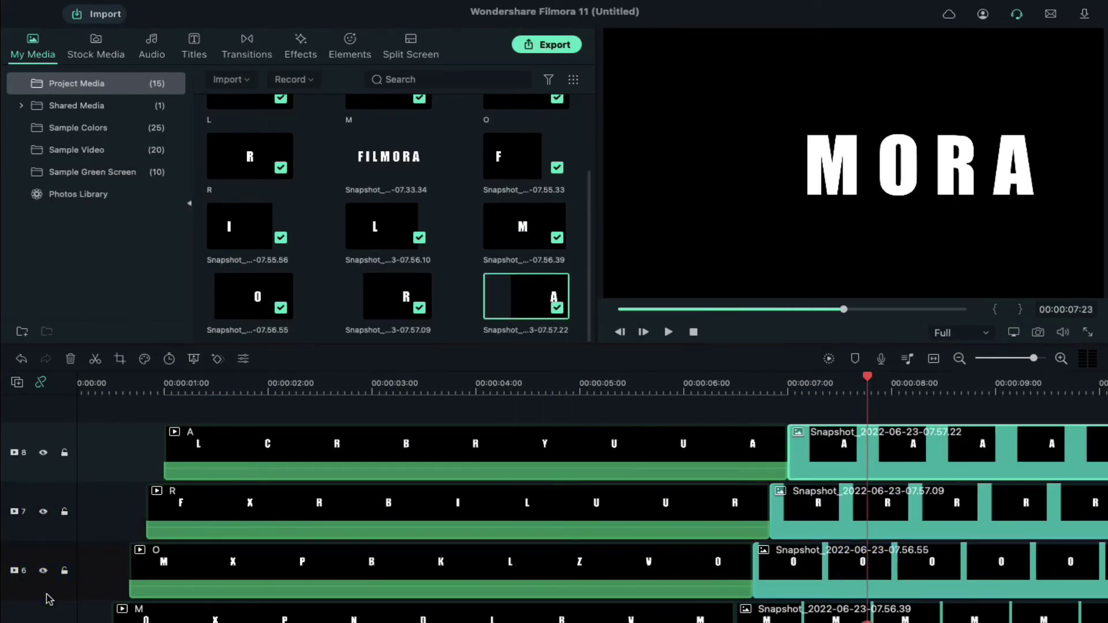
left_click(42, 617)
scroll(519, 520, "down", 2)
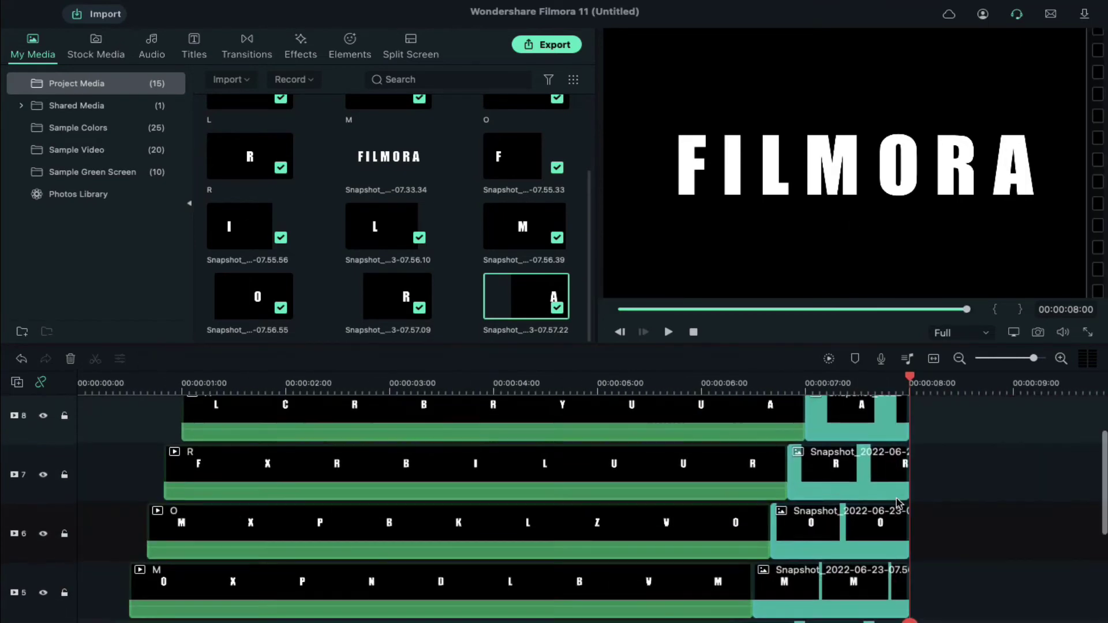
scroll(898, 503, "down", 3)
left_click(100, 382)
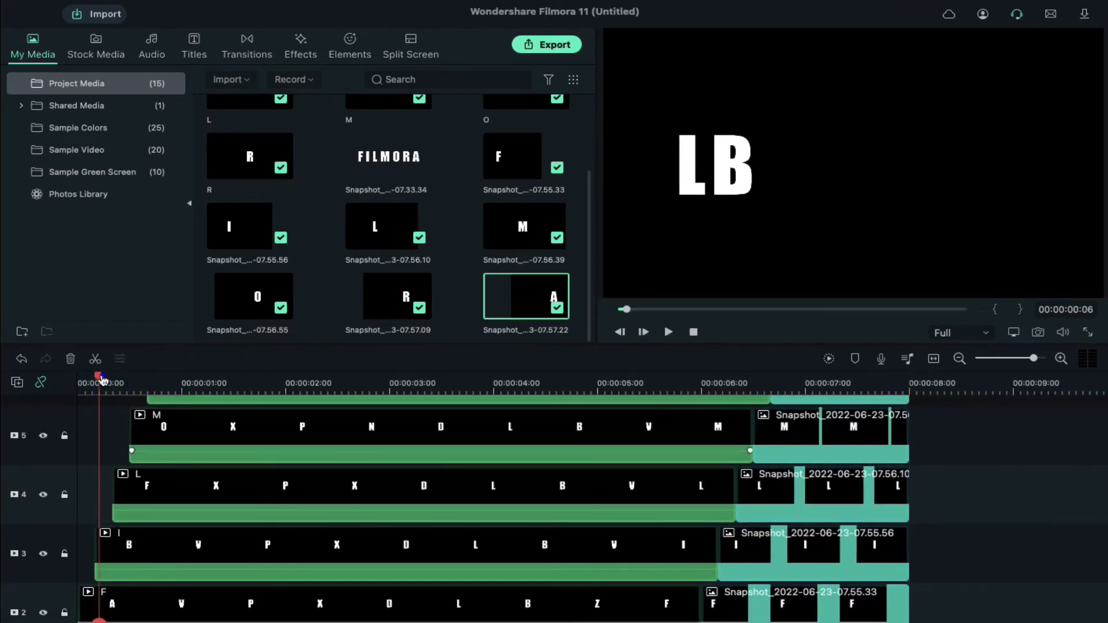
Keyframe the I and L letter clips to fade in from opacity 0 to 100.
left_click_drag(101, 381, 98, 382)
double_click(149, 549)
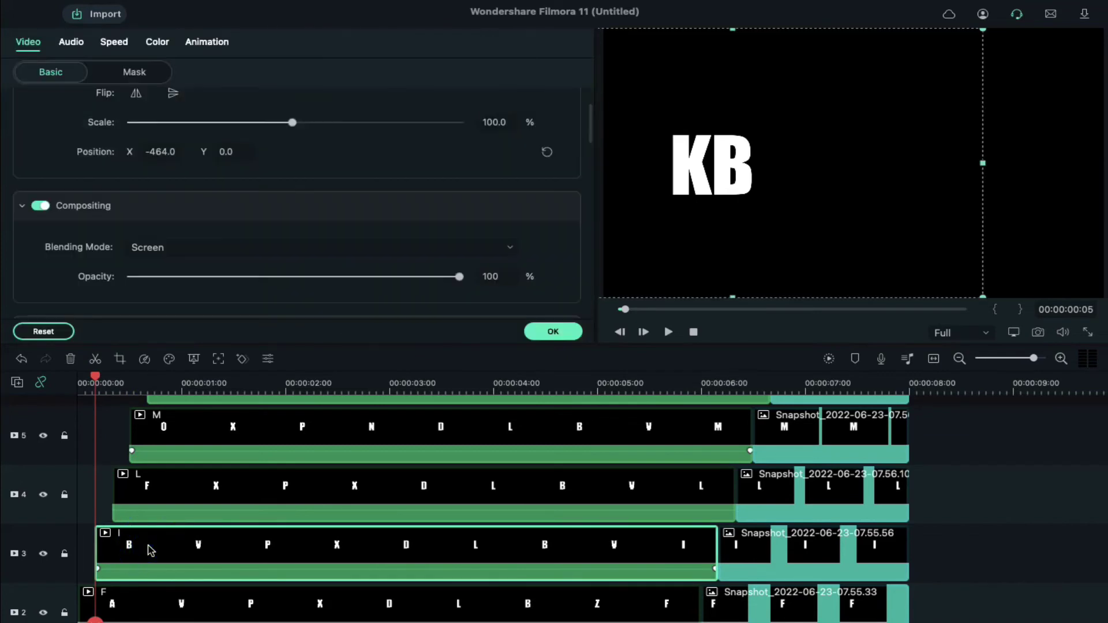
left_click(208, 46)
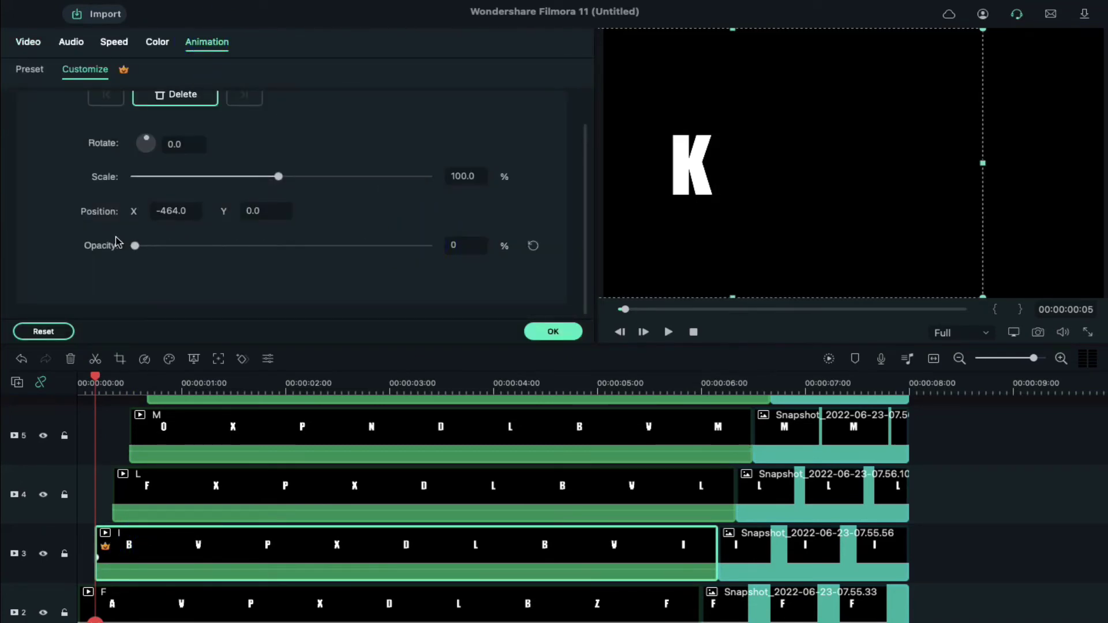
left_click_drag(96, 376, 135, 378)
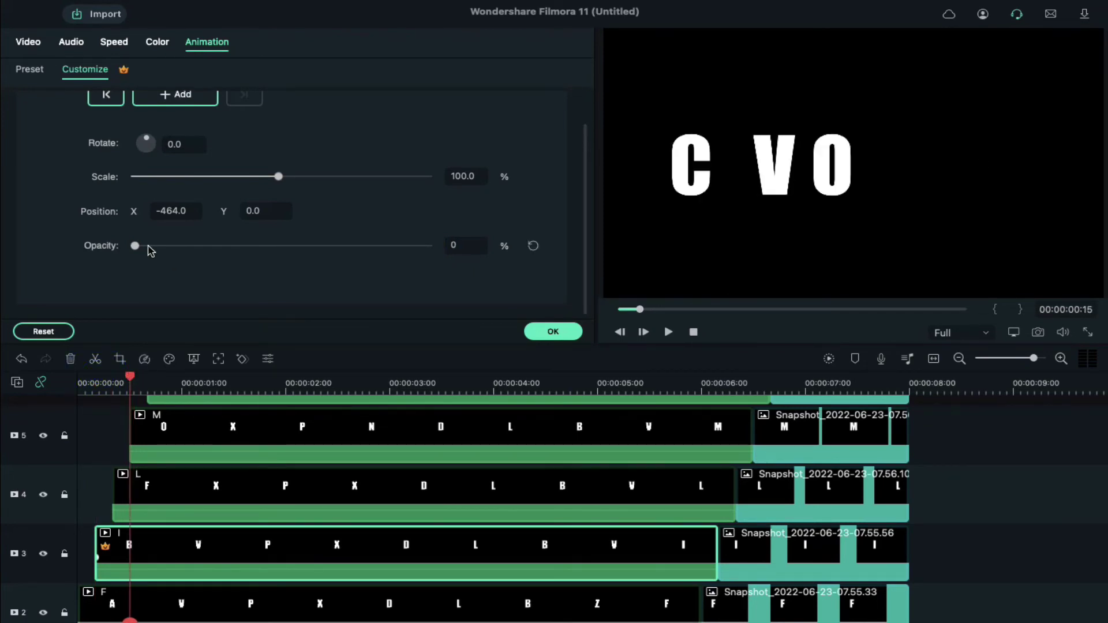
left_click(117, 493)
left_click_drag(428, 246, 135, 247)
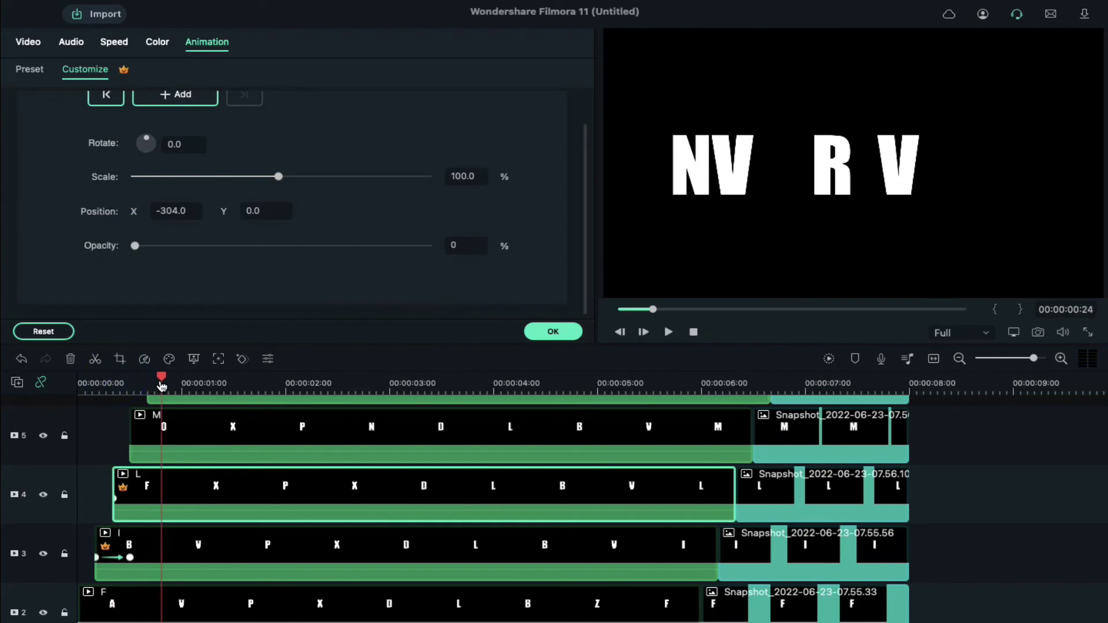
left_click(130, 391)
scroll(886, 446, "down", 2)
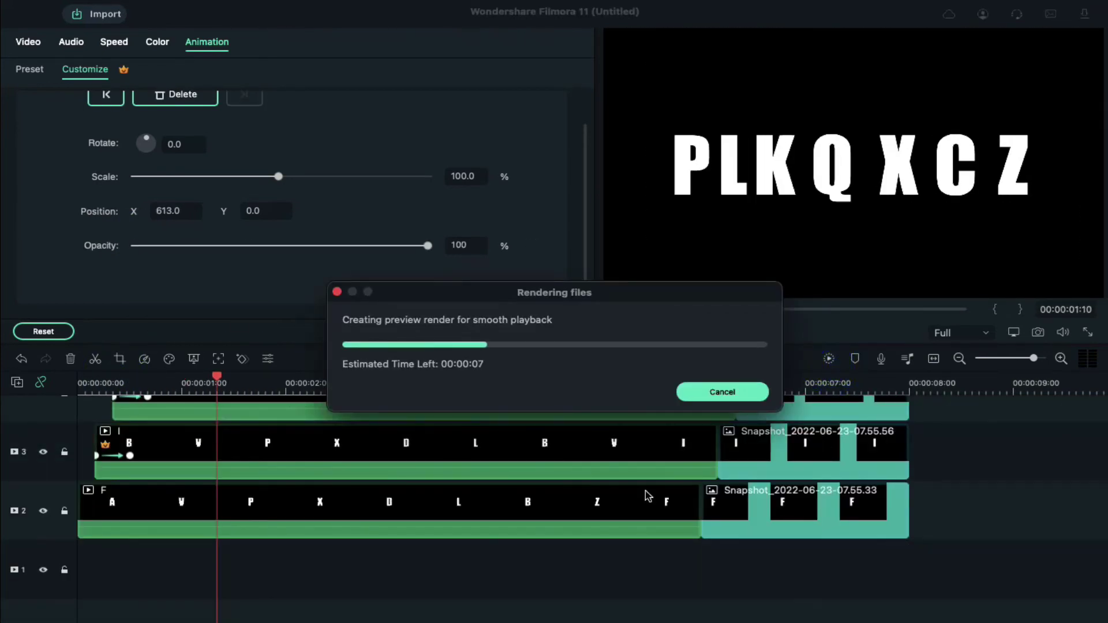
Play the rendered intro from the first frame to watch the letters cycle and fade in.
left_click(85, 385)
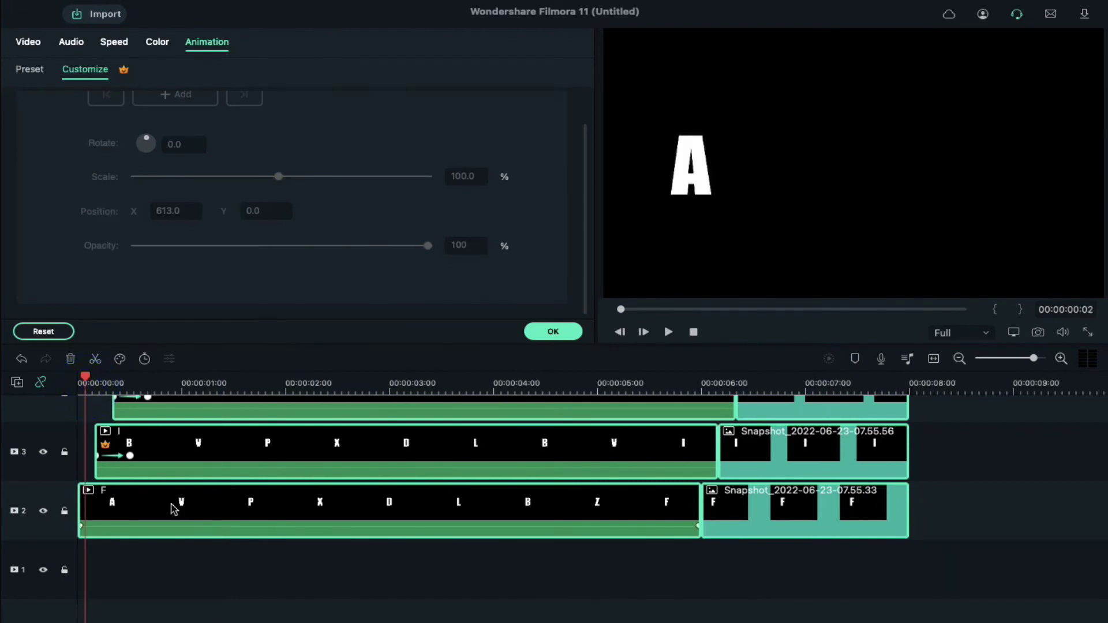
left_click_drag(172, 508, 183, 509)
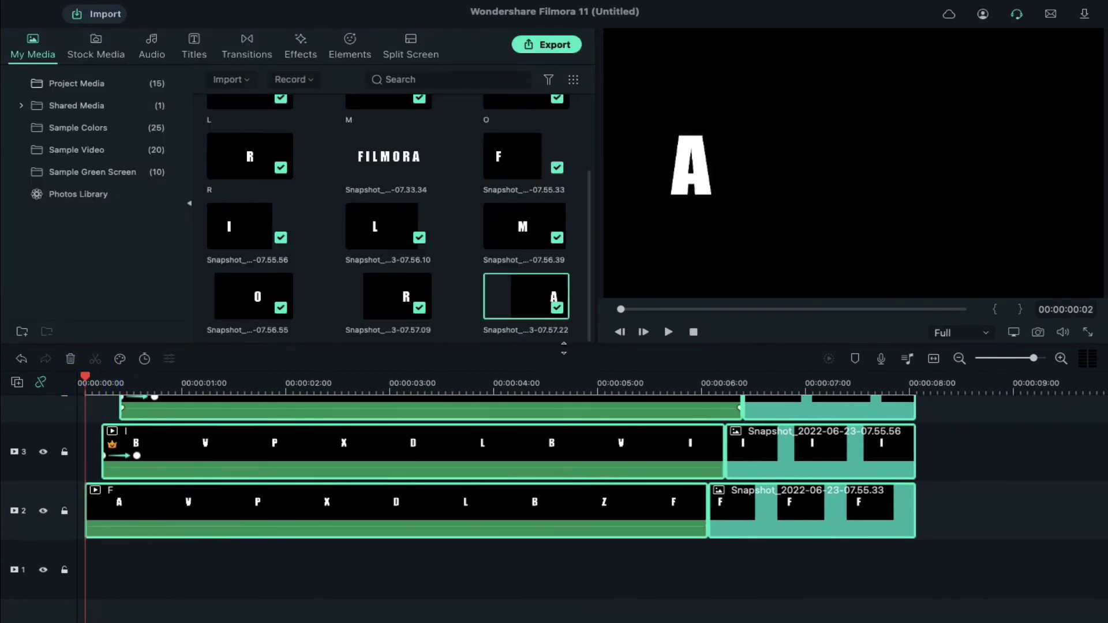
left_click(672, 333)
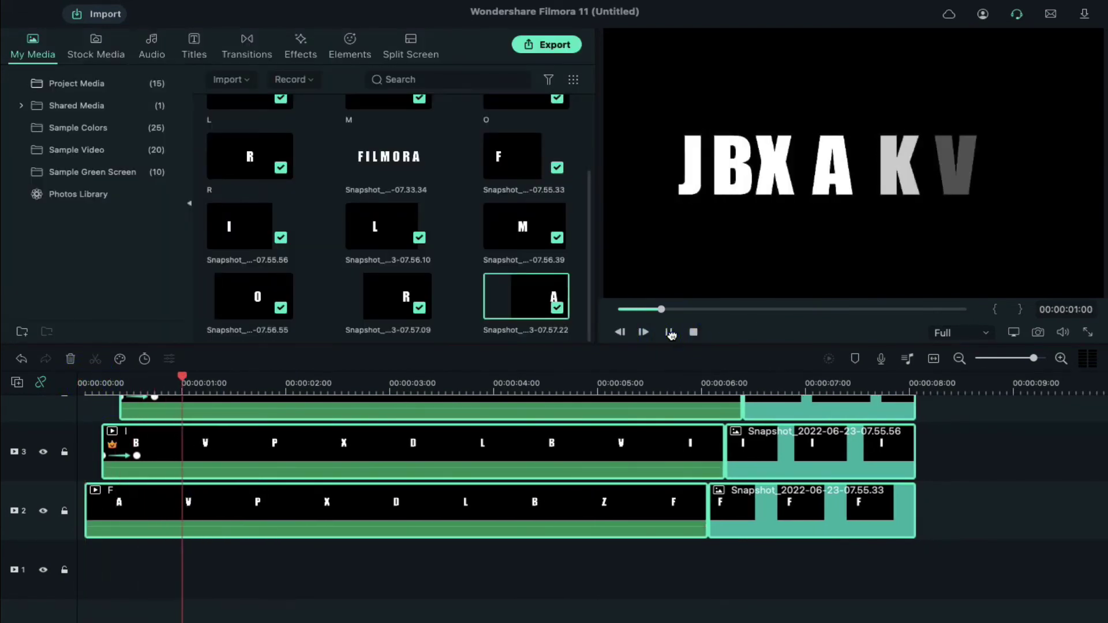